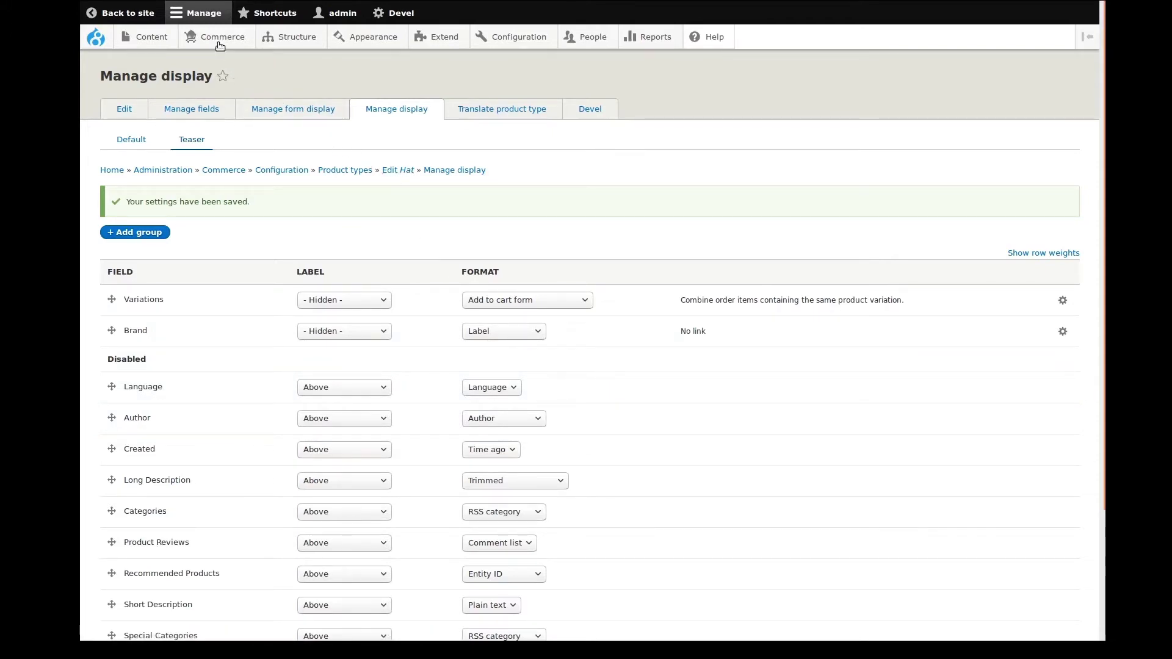
- Go to the Products list from the Commerce menu
mouse_move(220, 47)
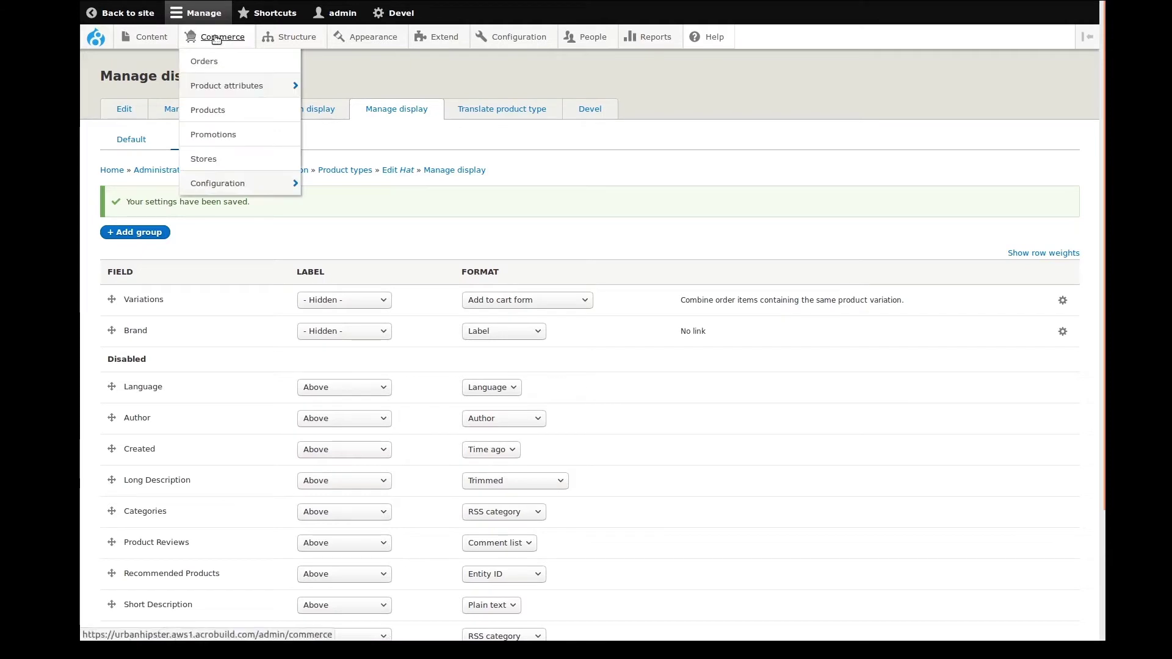
click(209, 112)
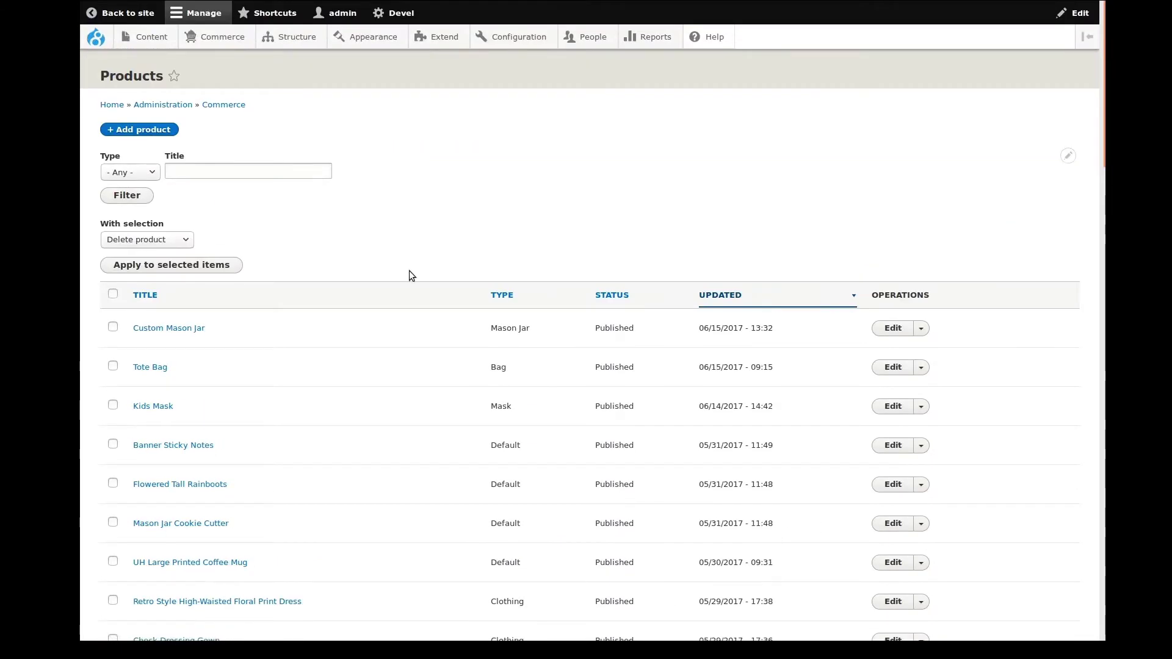
- Start adding a new product of type Hat
scroll(409, 269, down, 5)
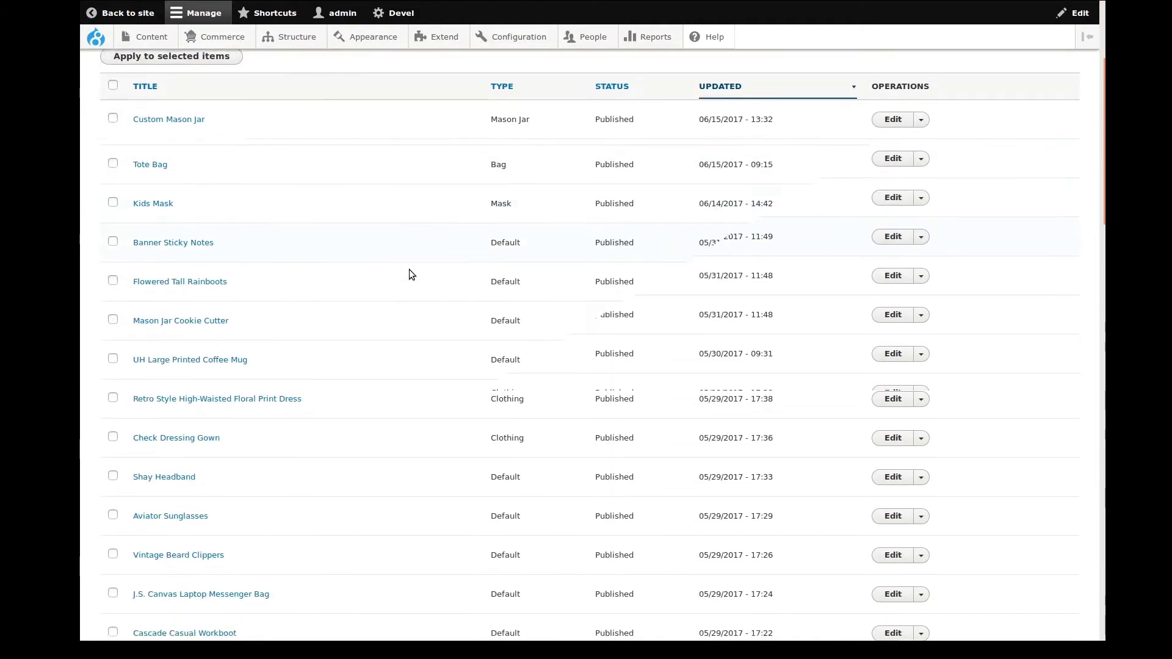
scroll(409, 269, up, 5)
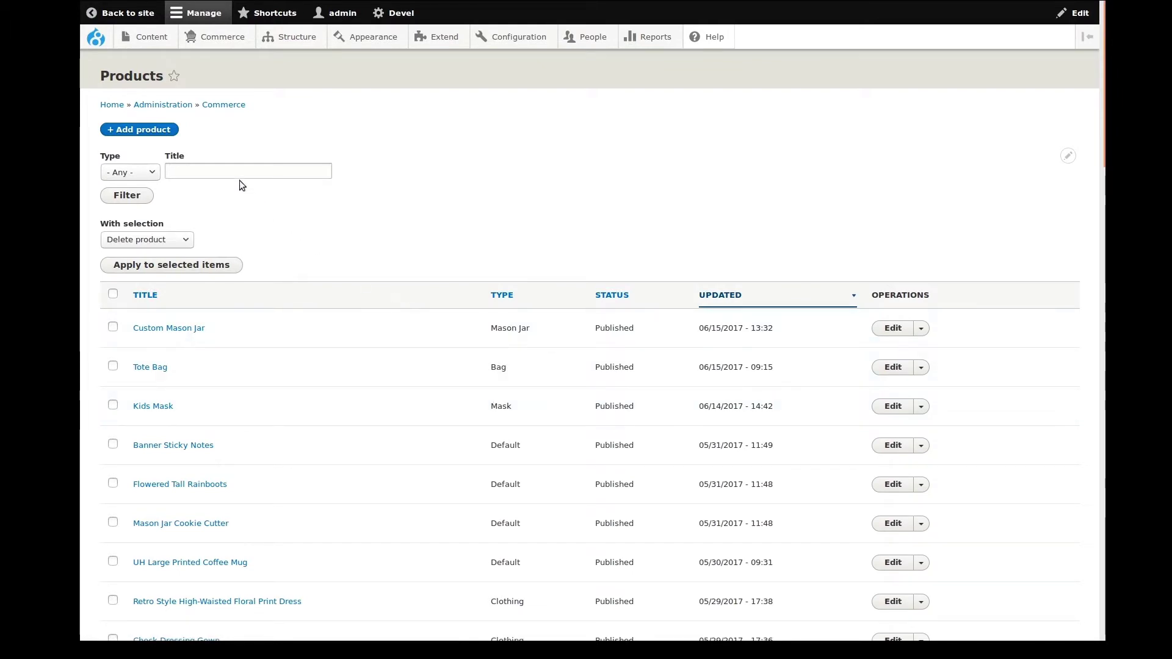
click(146, 130)
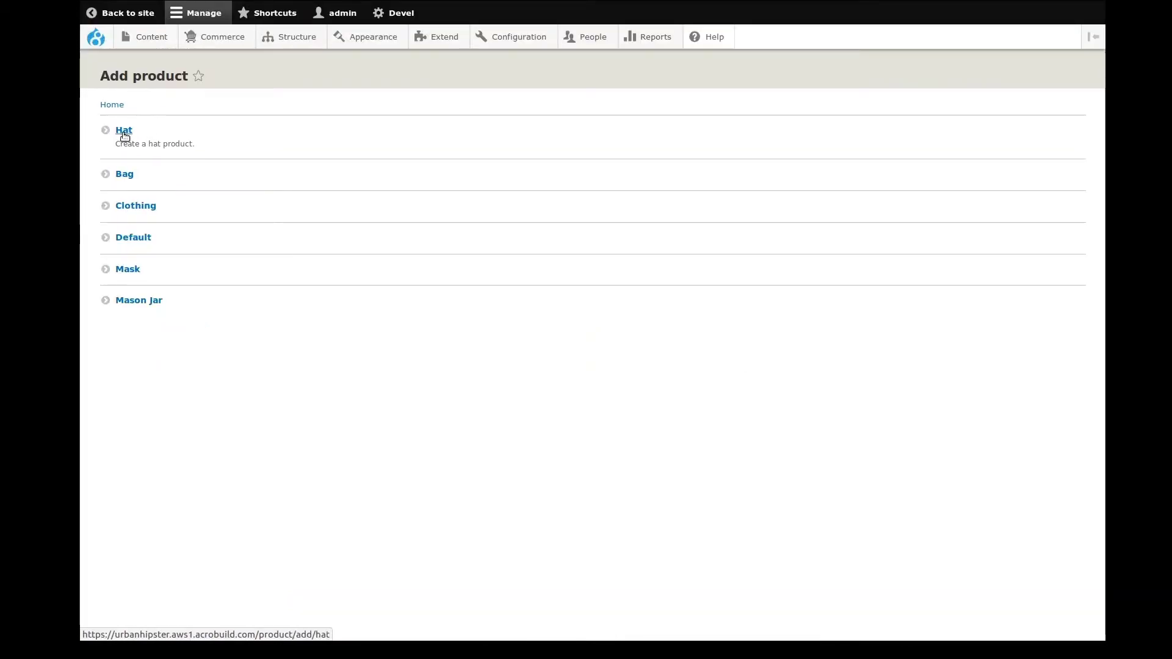
click(124, 132)
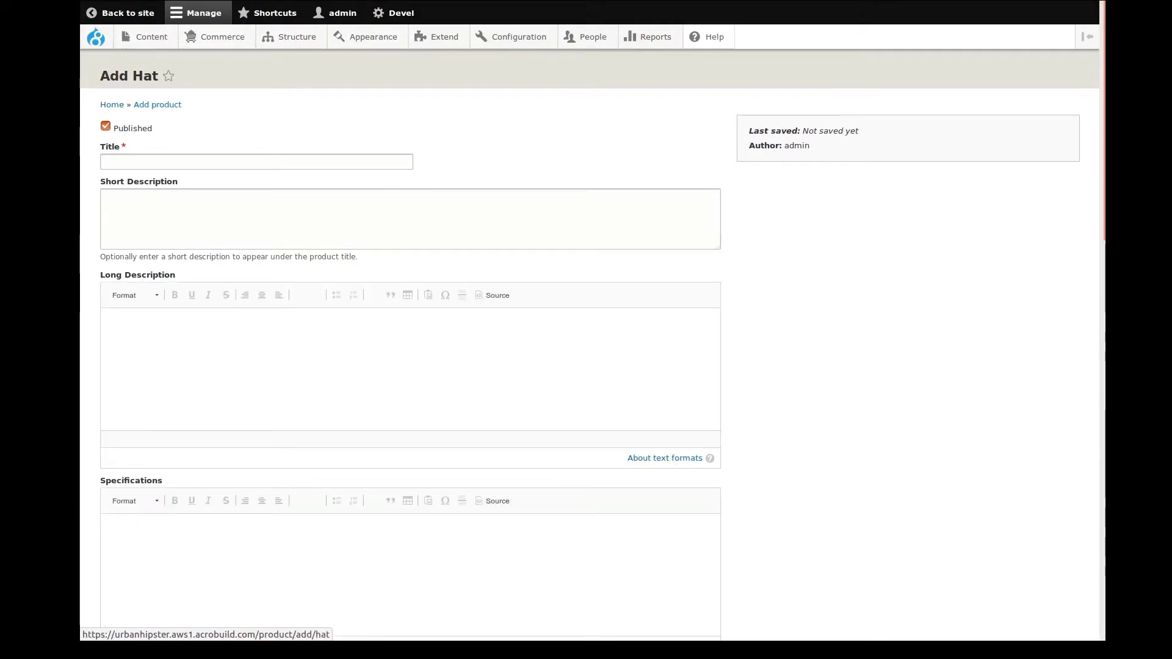
- Title the product 'Patagonia Snapback Hat' and paste its short and long descriptions
click(214, 159)
text(Pa)
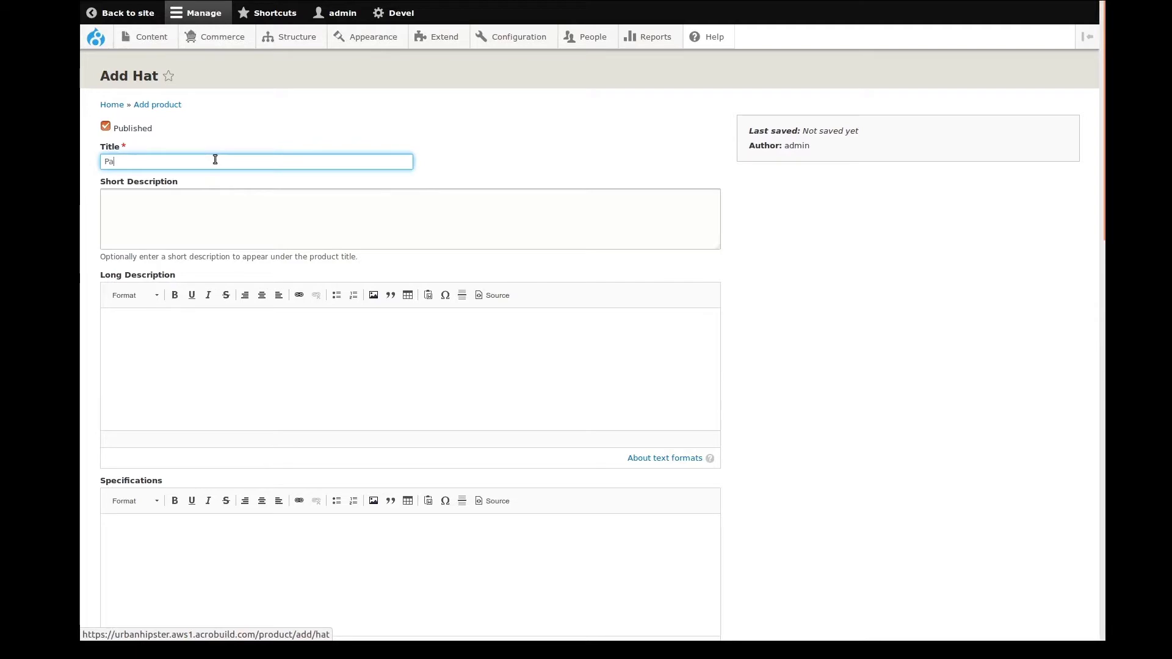
text(tagonia)
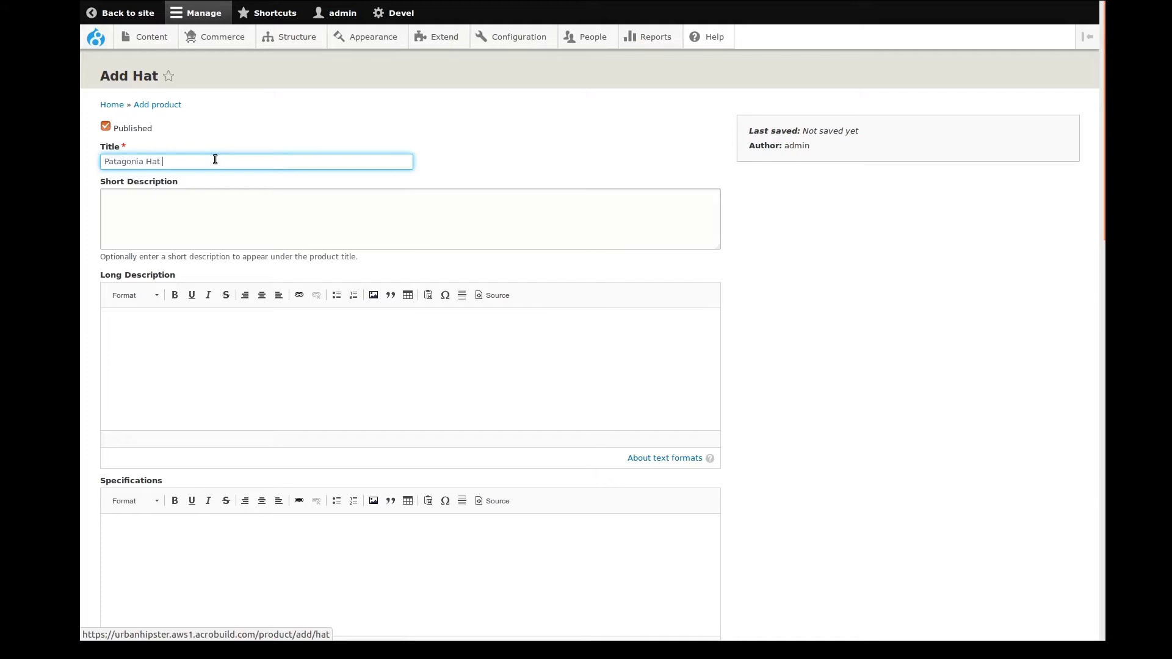
text(Snapback Hat)
click(180, 203)
text(Portland iceland meggings marfa banh mi shoreditch. hoodie pickled fashion axe edison bulb chambray air plant affogato messenger bag.)
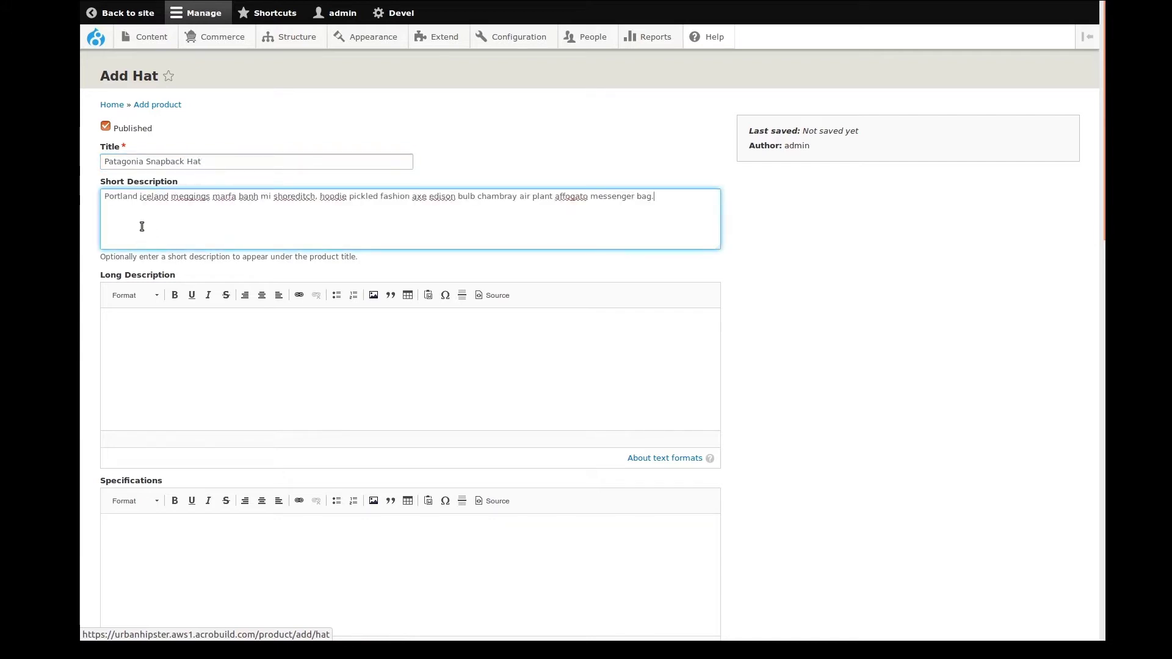
click(176, 341)
text(Sustainable hot chicken street art stumptown tousled pour-over mixtape. Listicle raclette polaroid hashtag. Marfa prism hot chicken aesthetic banh mi messenger bag. Kitsch put a bird on it 3 wolf moon, flannel air plant palo santo direct trade cred. Jianbing art party flexitarian gastropub ethical gluten-free tumblr master cleanse locavore, helvetica health goth austin fingerstache prism pickled. Franzen sartorial next level, pug heirloom locavore deep v tilde chicharrones. Roof party cloud bread tumeric taiyaki farm-to-table flexitarian, butcher cold-pressed.  Tofu distillery poke chicharrones, poutine austin shabby chic cronut kogi XOXO. Swag seitan VHS af cray, health goth retro activated charcoal flannel tote bag squid heirloom. Kitsch yuccie la croix microdosing, bespoke retro hexagon small batch distillery photo booth lomo. Fingerstache vice banh mi mumblecore master cleanse cornhole.)
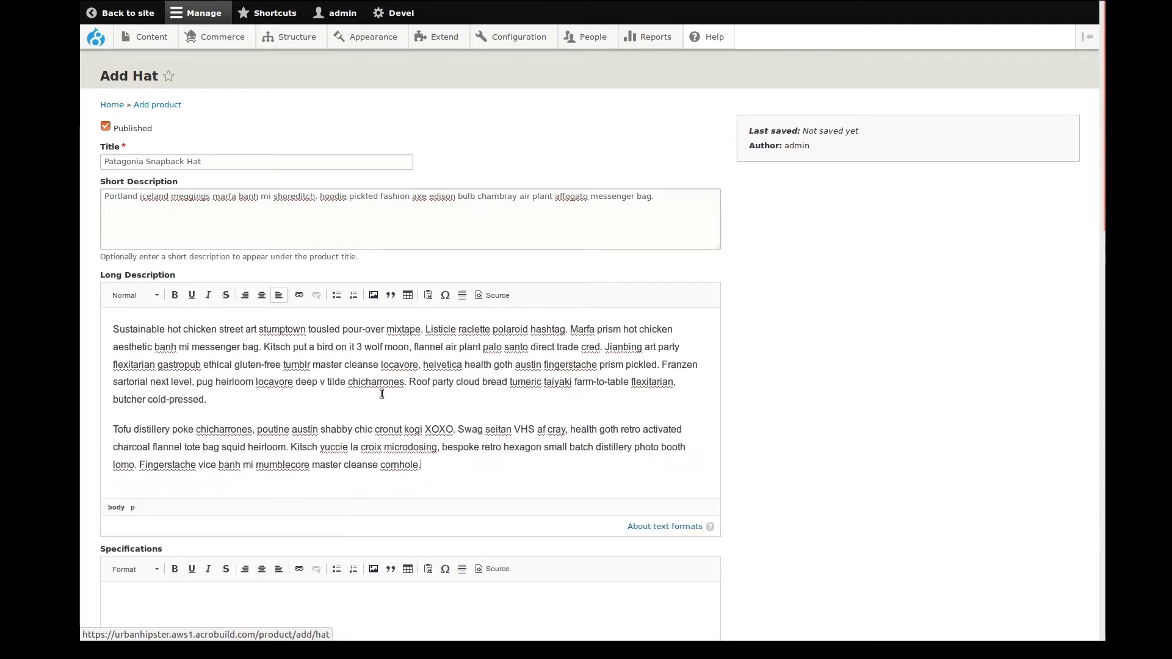
- Make Specifications a bulleted list with items Add, Specs, Here
scroll(405, 394, down, 3)
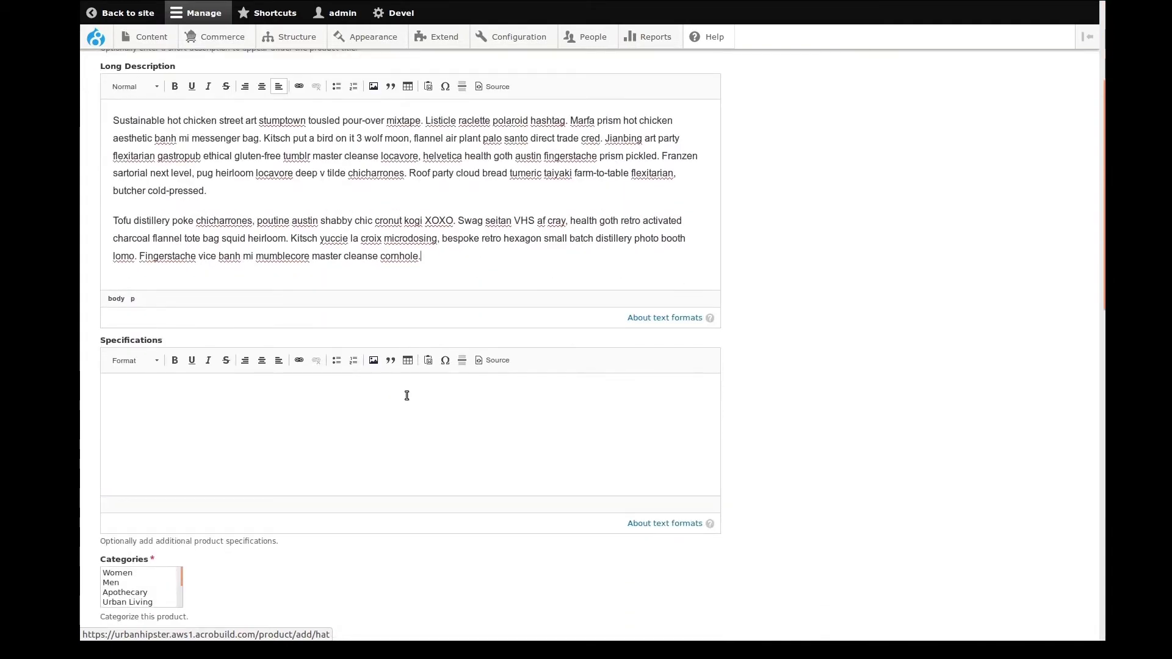
scroll(406, 396, down, 1)
click(319, 347)
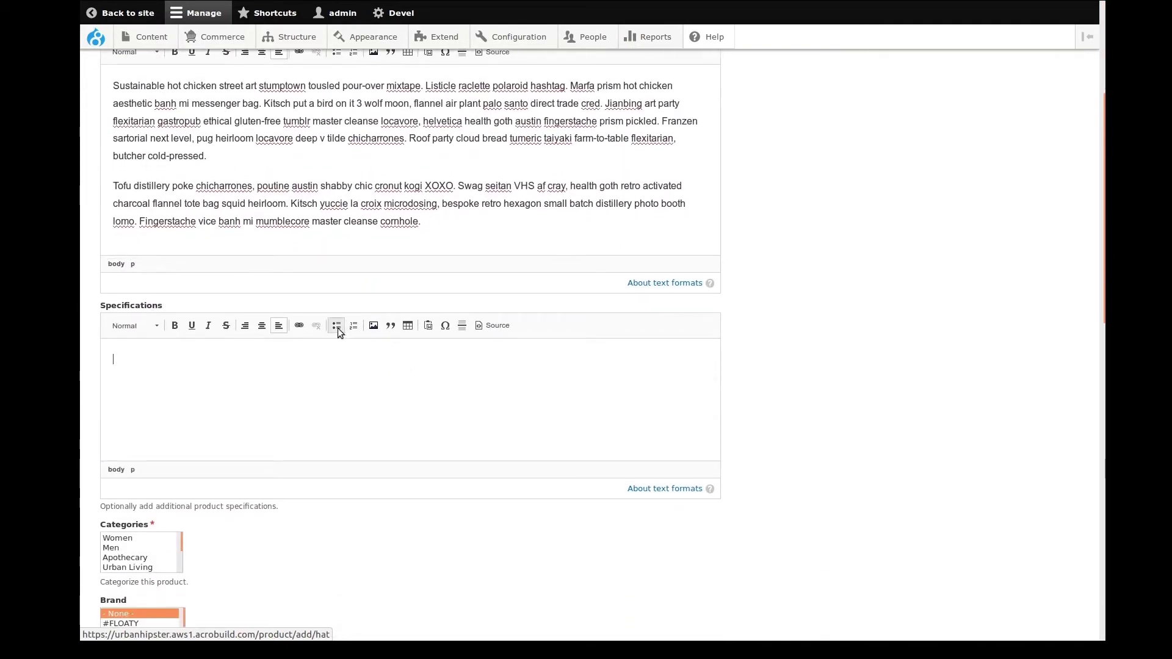
click(338, 328)
text(Add )
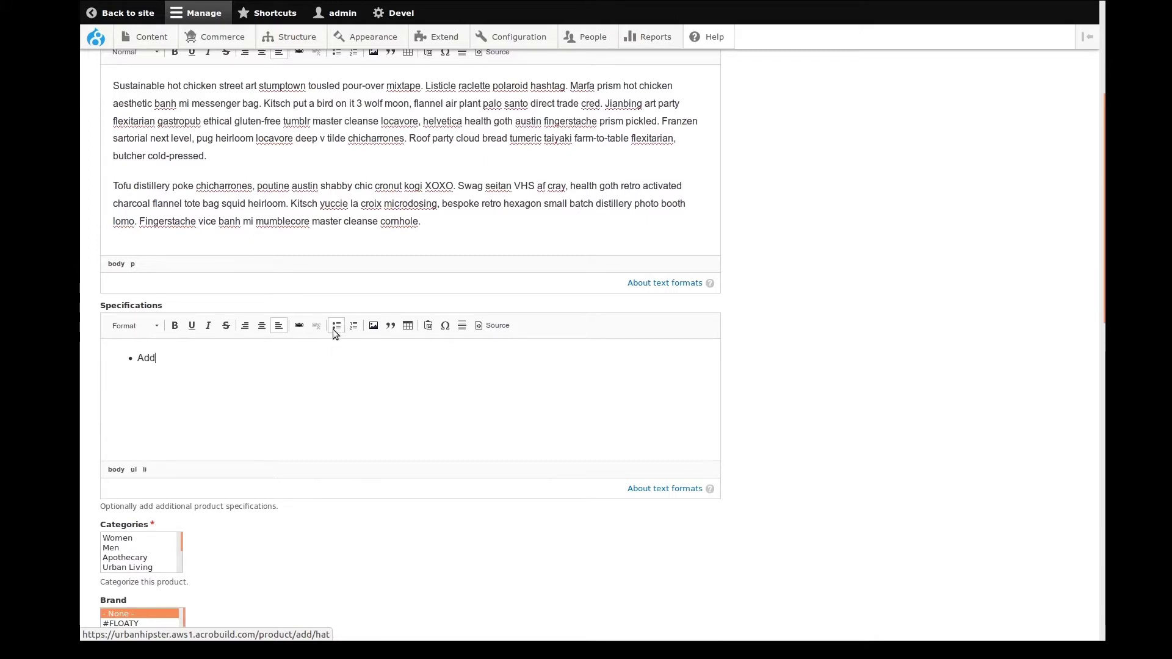
text(Specs )
text(Here)
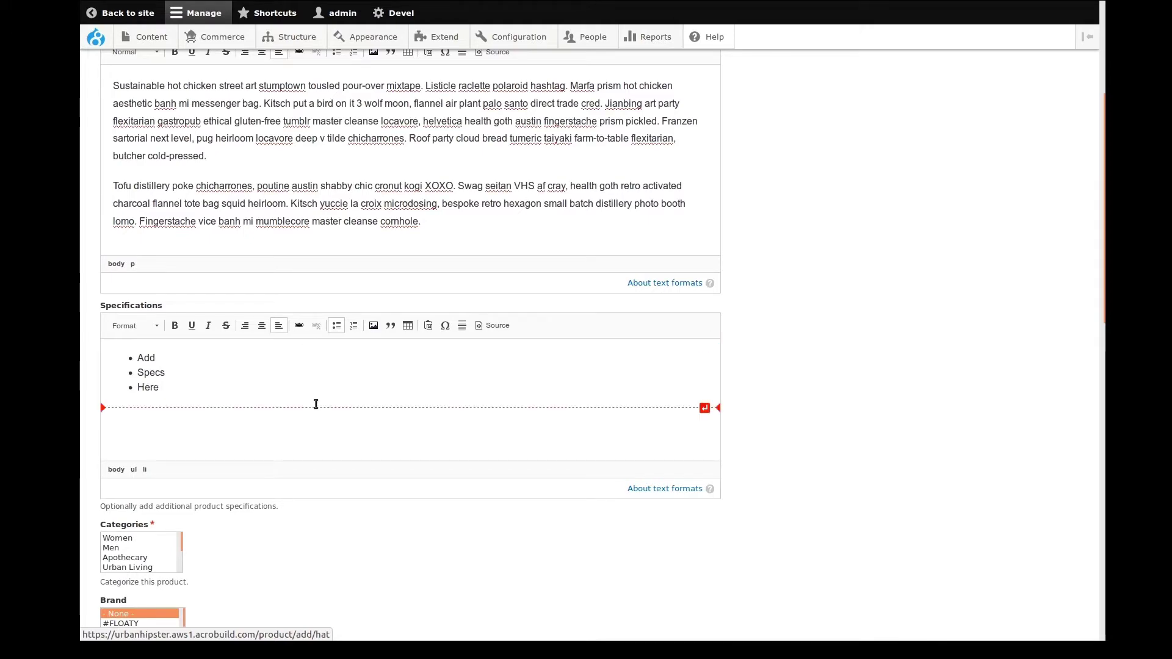
- Assign the hat to category Women, brand Patagonia and special category Featured
scroll(316, 404, down, 5)
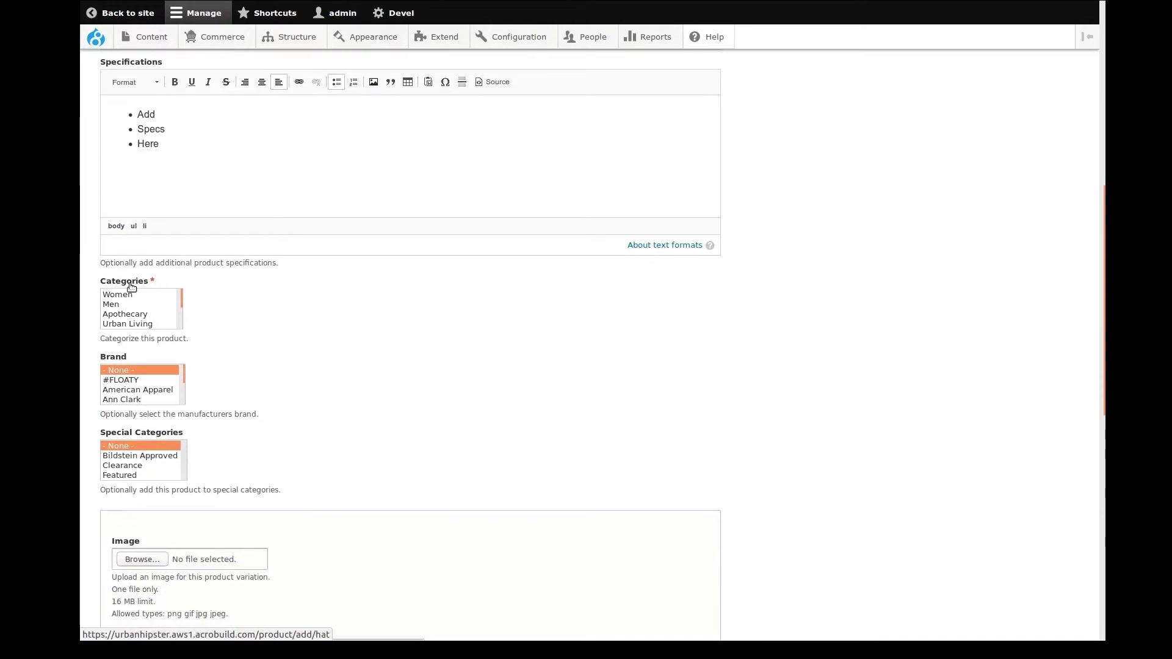
click(122, 296)
scroll(130, 310, down, 3)
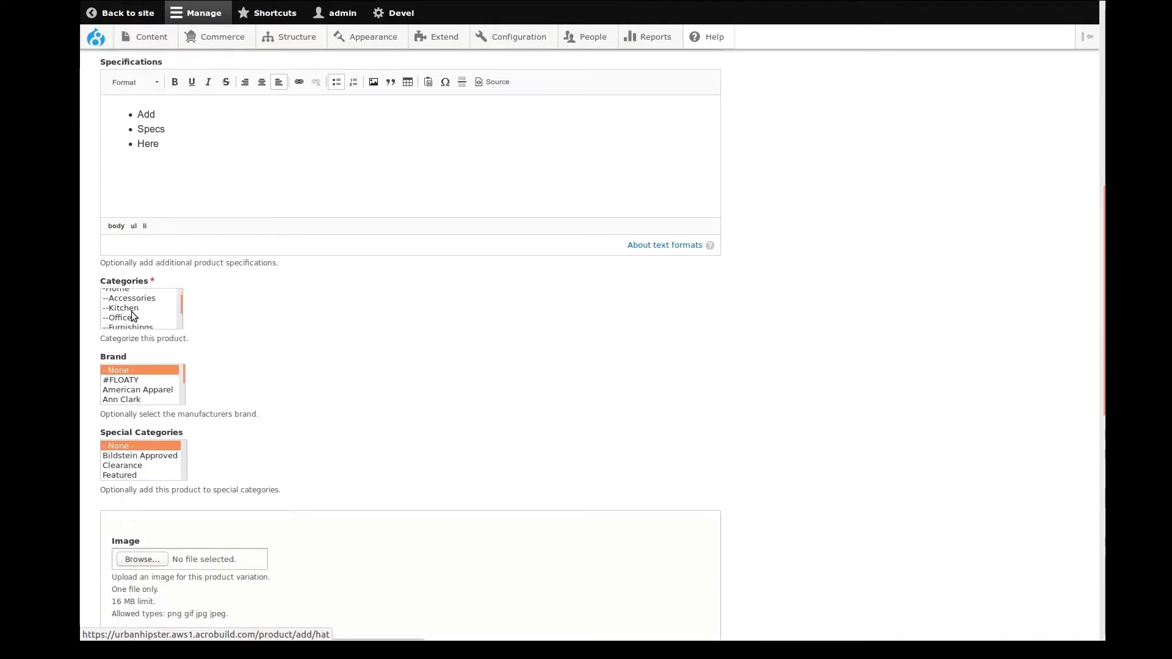
scroll(131, 315, down, 4)
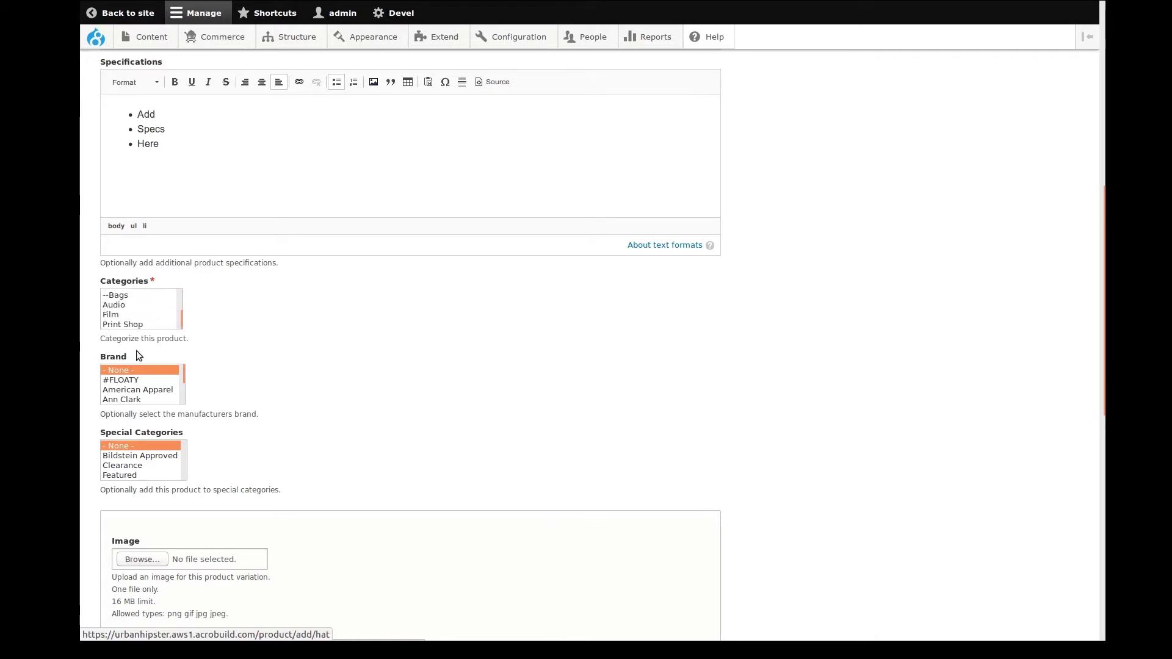
scroll(135, 376, down, 3)
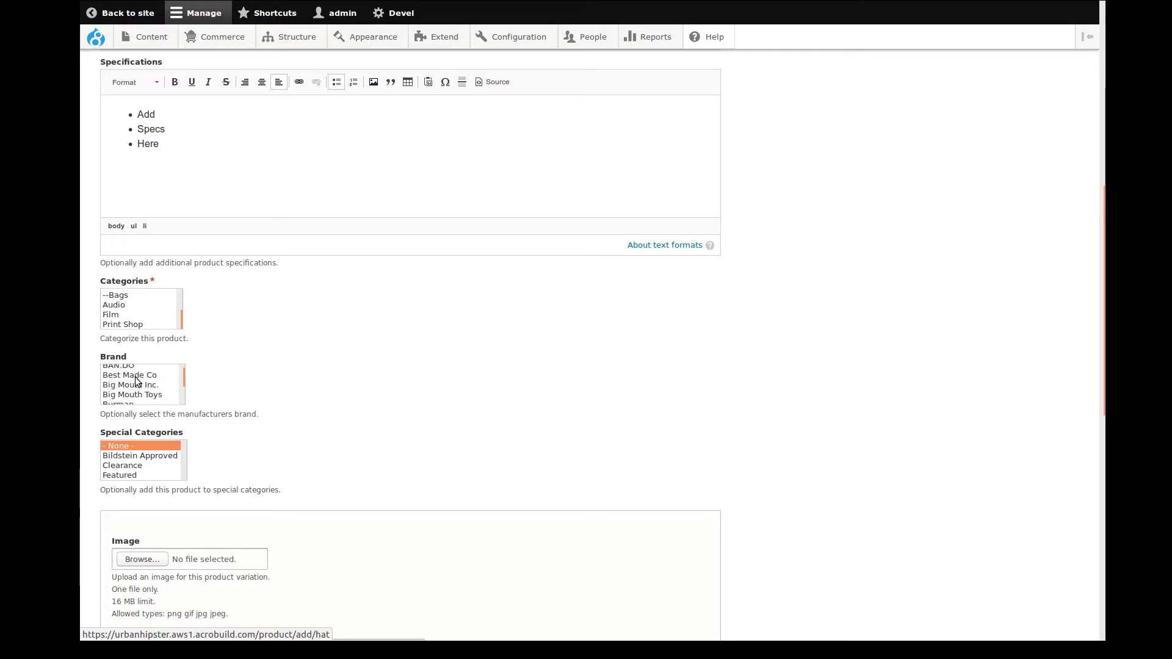
scroll(136, 381, down, 10)
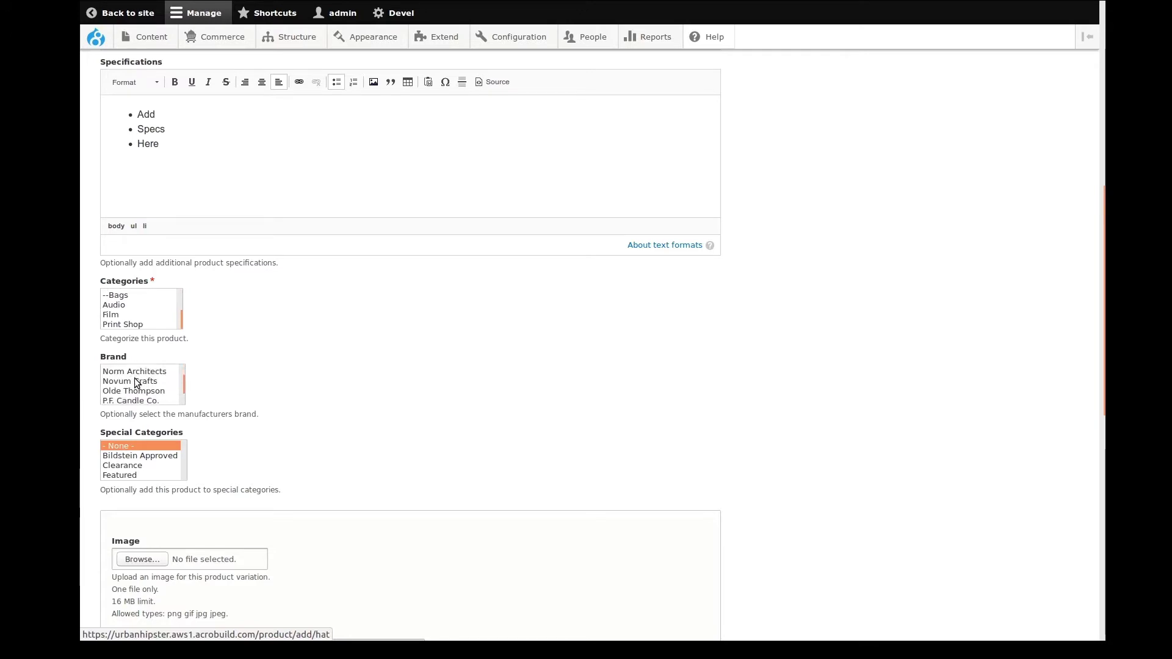
scroll(136, 381, down, 2)
click(111, 396)
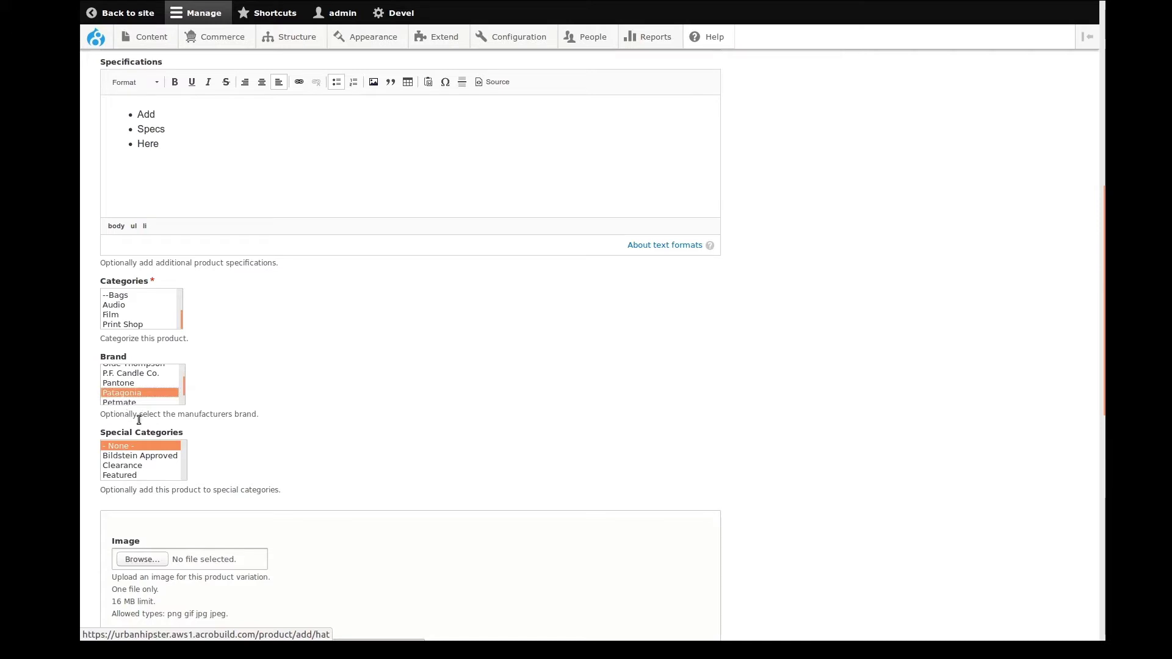
click(130, 475)
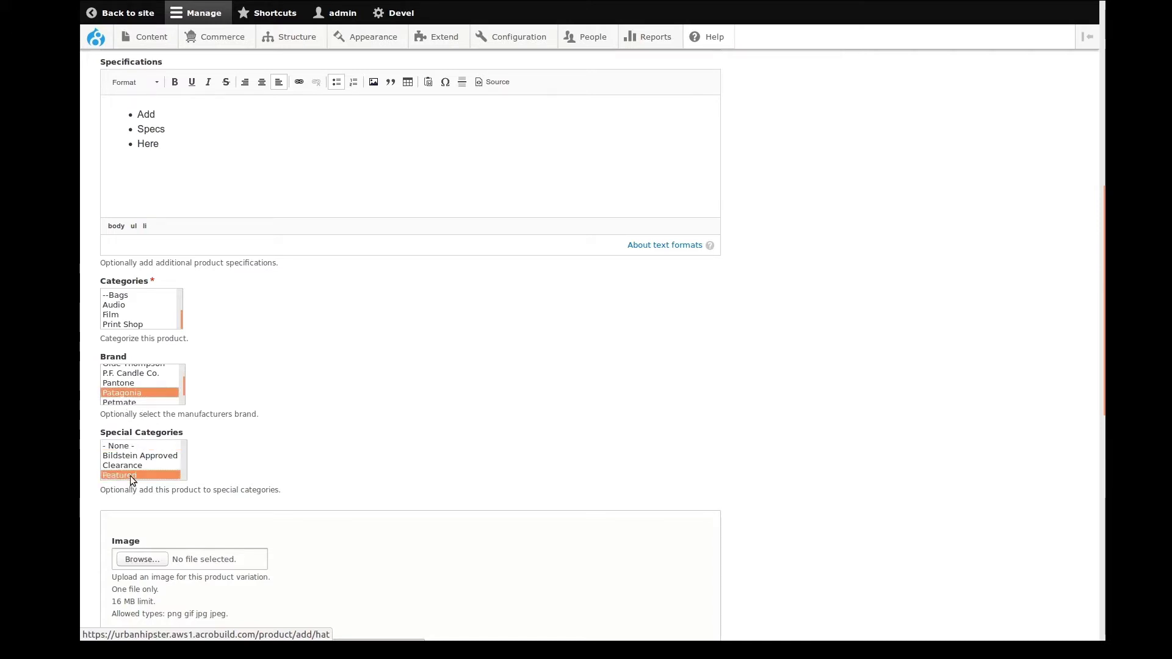
scroll(321, 427, down, 3)
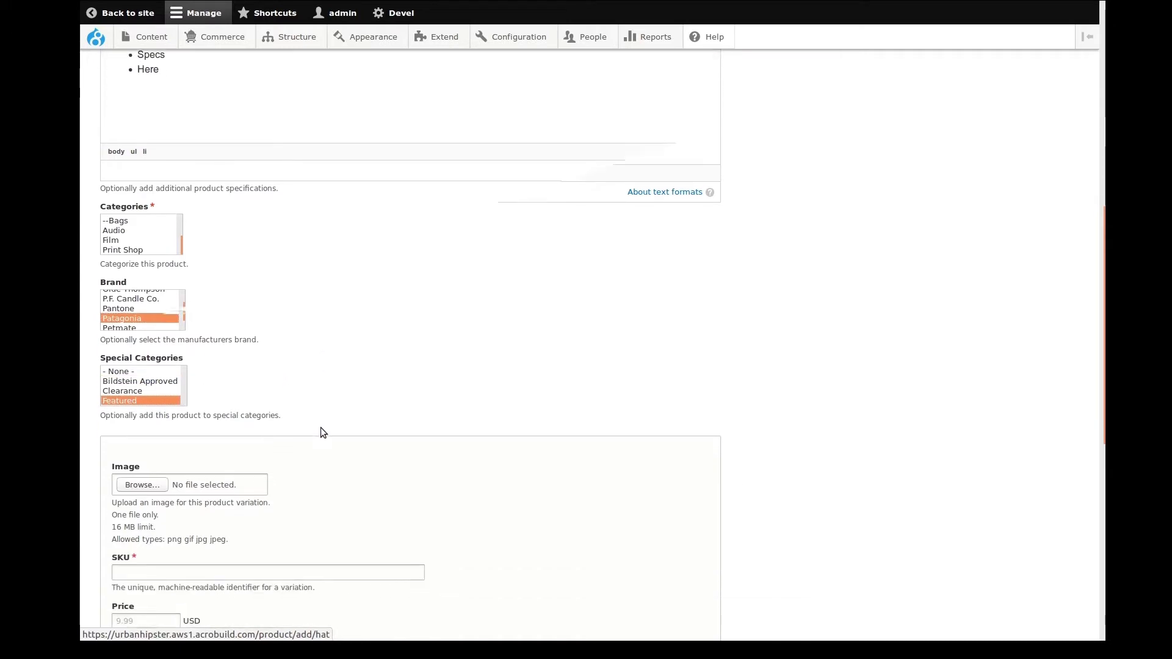
scroll(341, 378, down, 3)
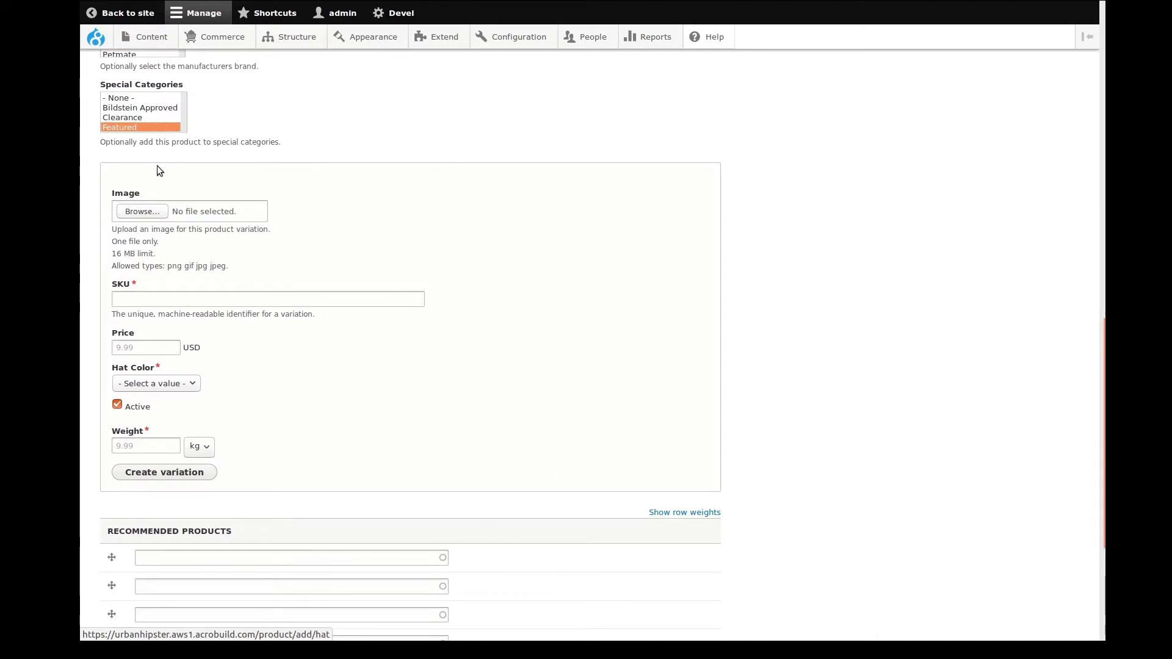
- Upload patagonia-hat-black.jpg from the Pictures folder as the variation image
click(142, 211)
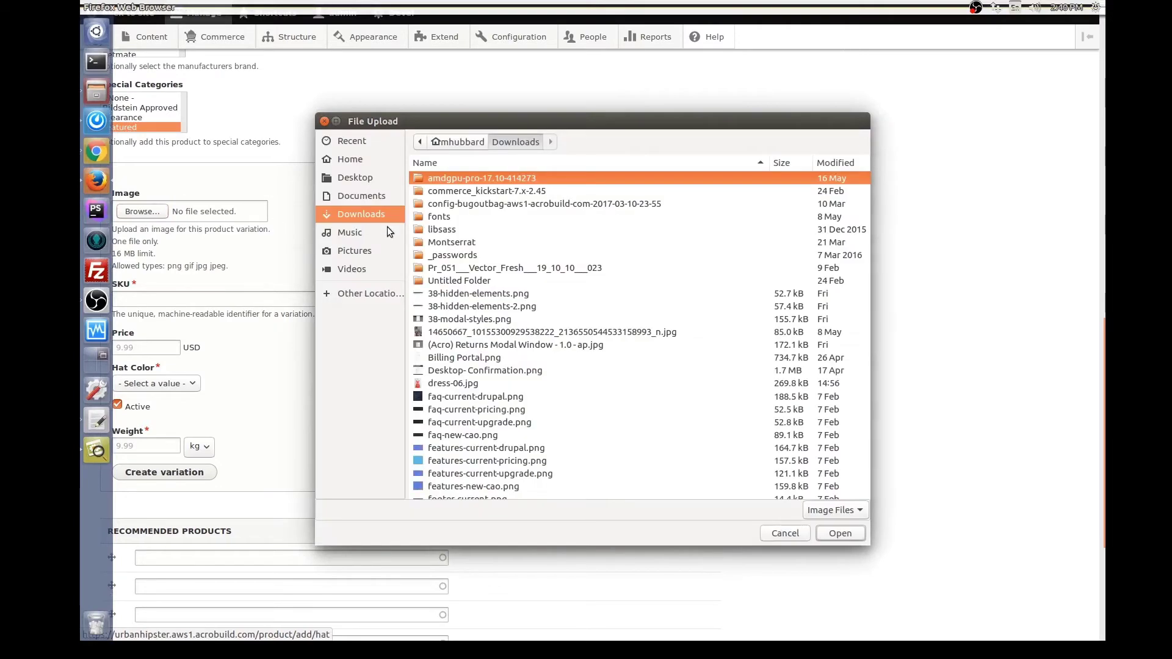
click(452, 145)
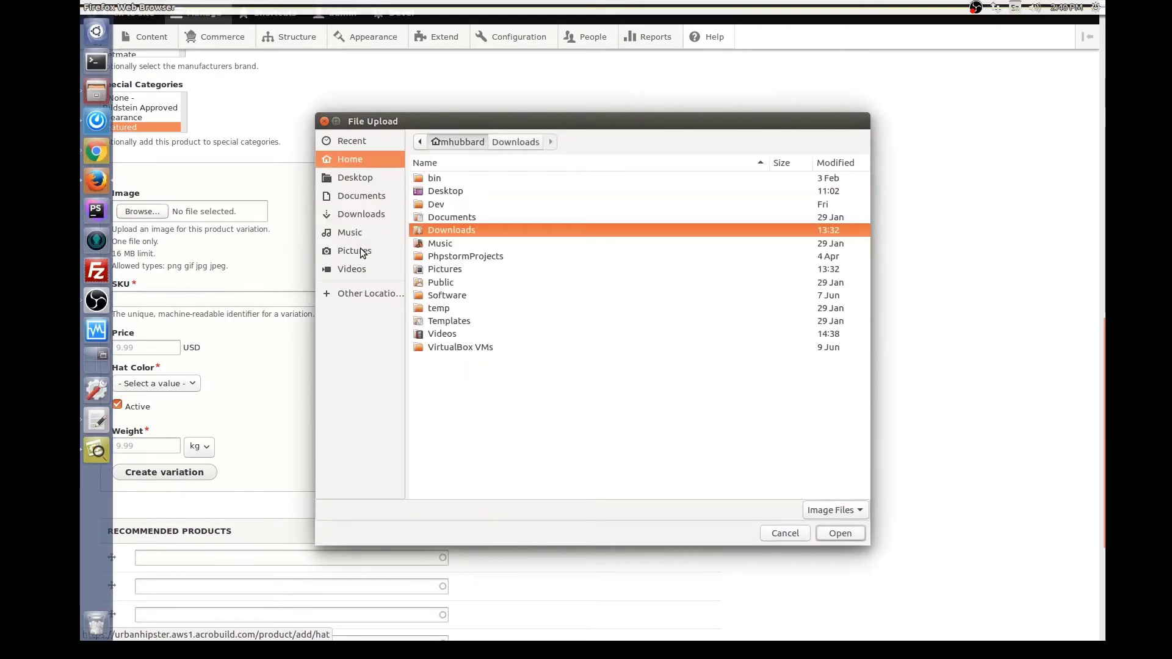
click(361, 248)
double_click(463, 268)
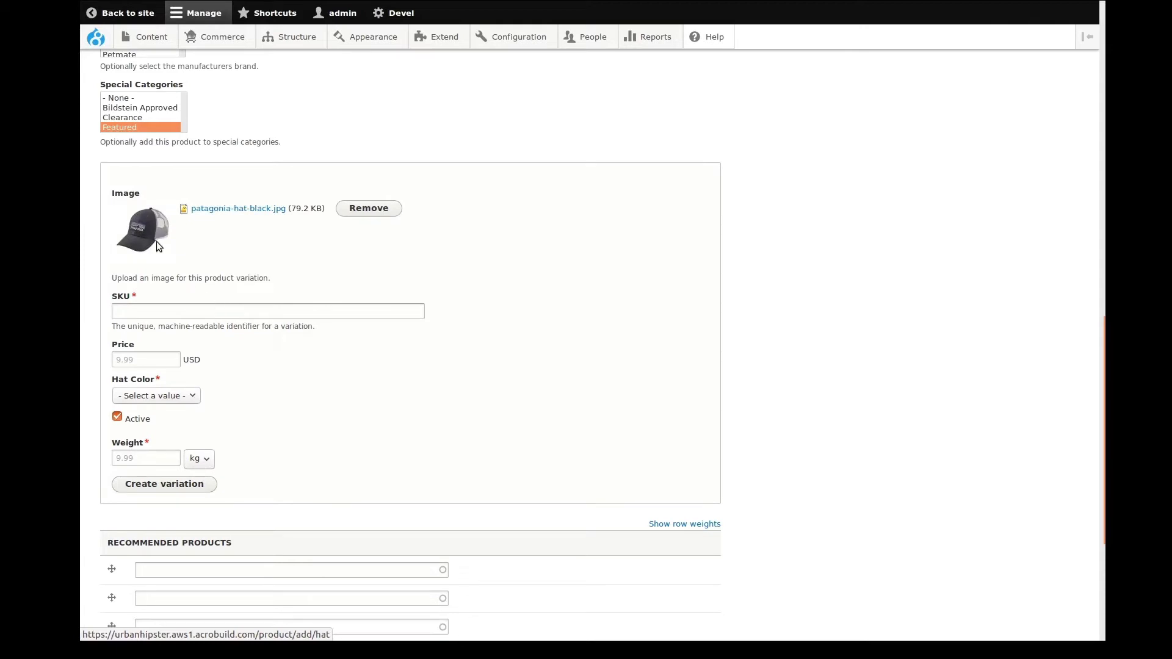
- Create the Black variation with SKU patagonia-hat-black, price 29 and weight .5 kg
click(161, 309)
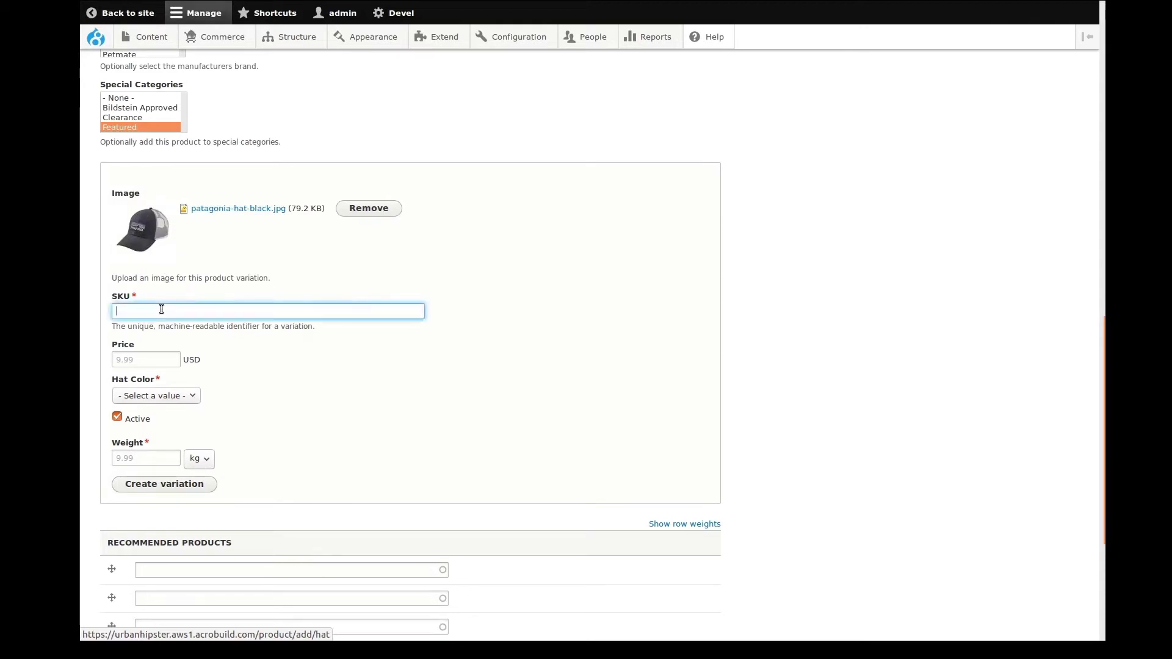
text(patagonia)
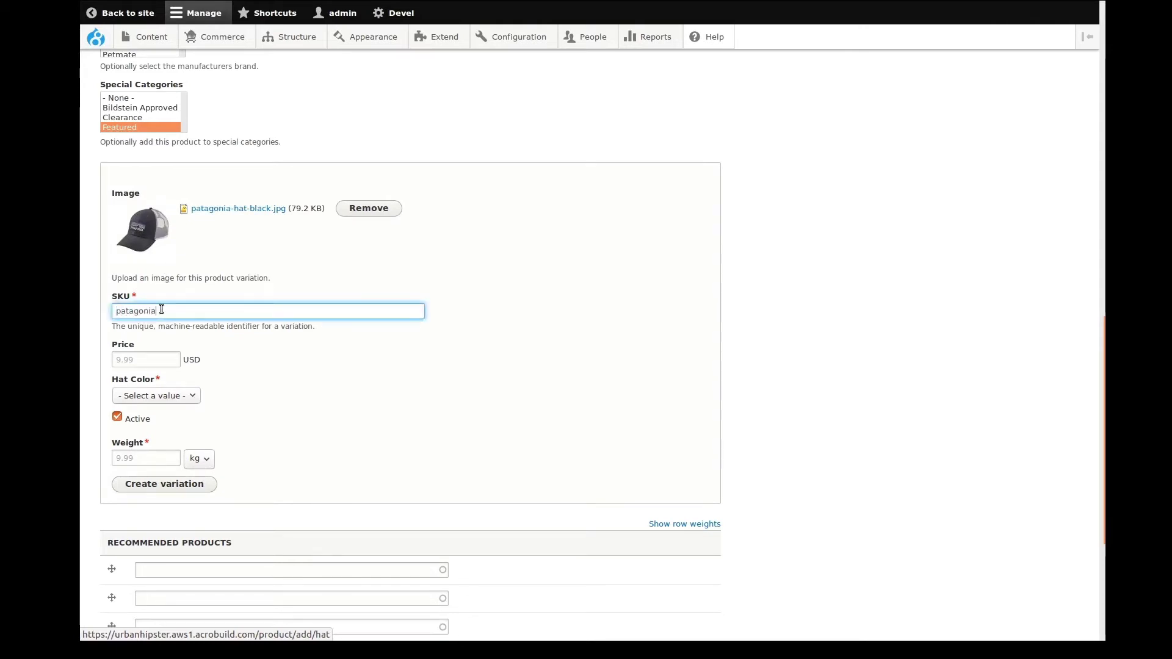
text(-hat-bla)
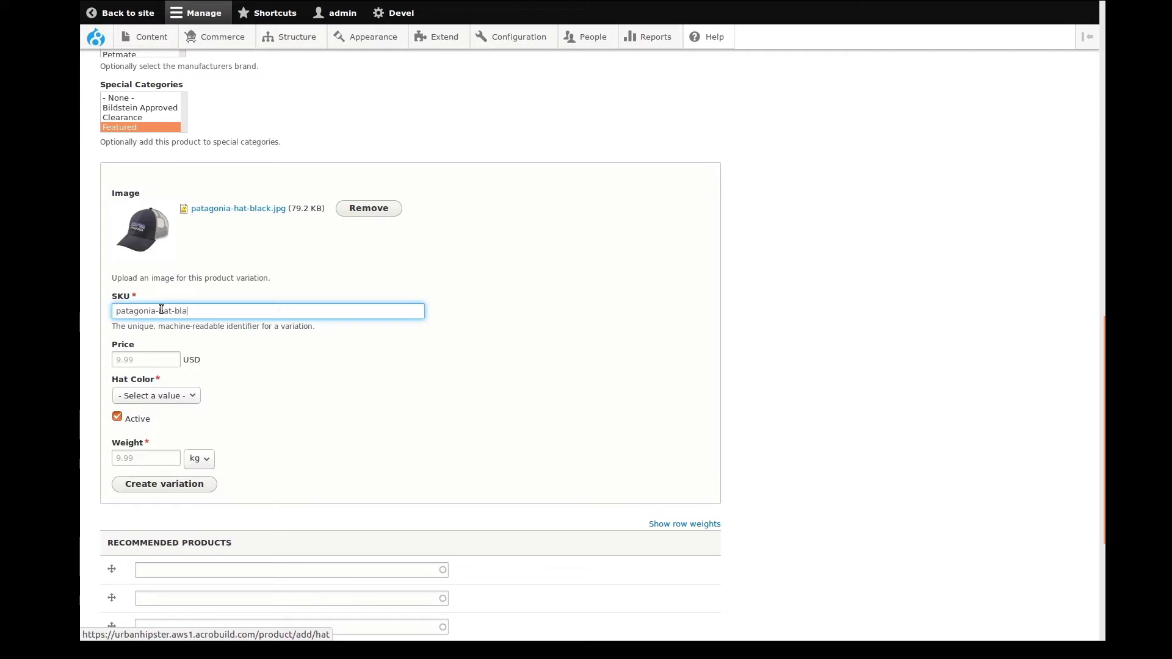
text(ck)
click(154, 361)
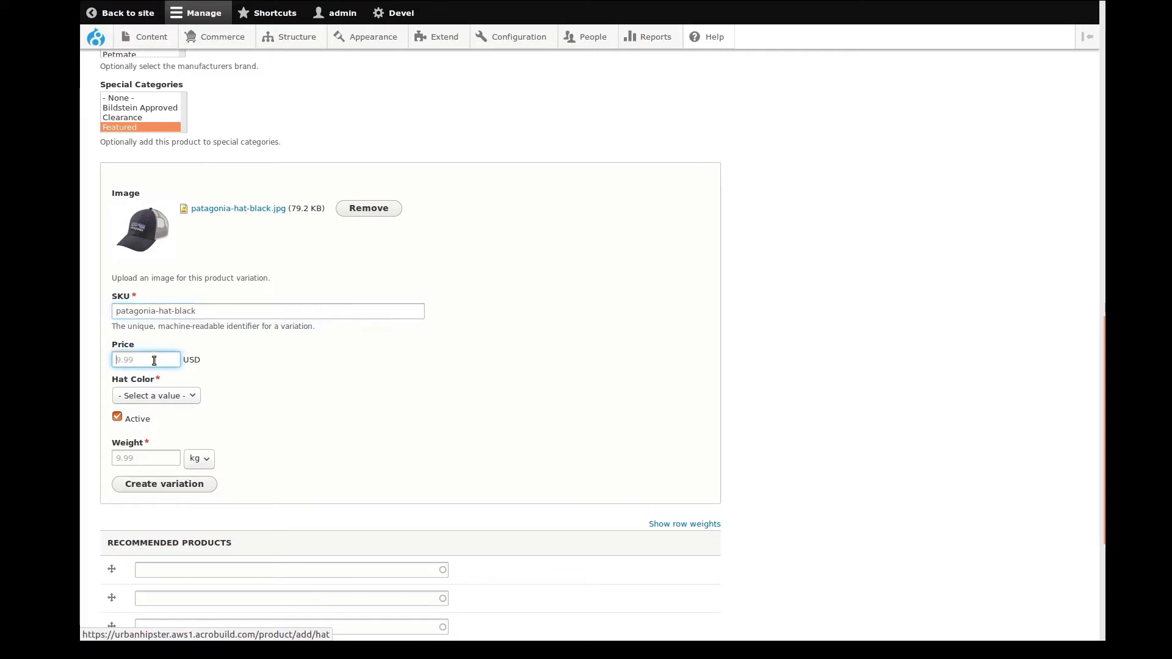
text(29)
click(210, 378)
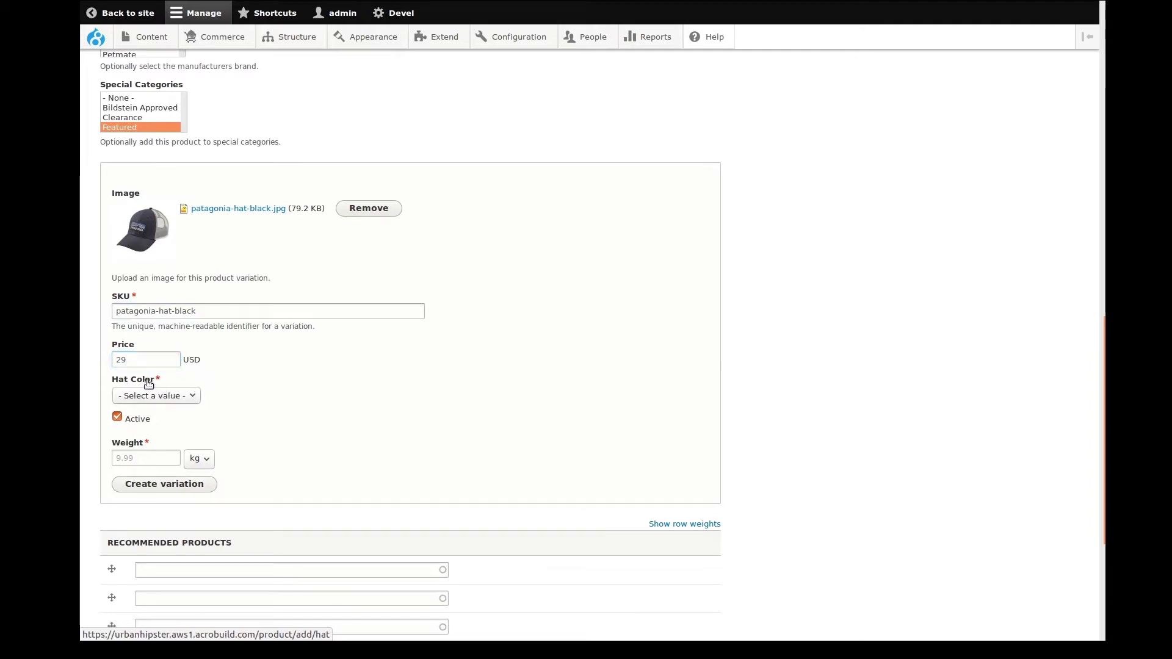
click(192, 400)
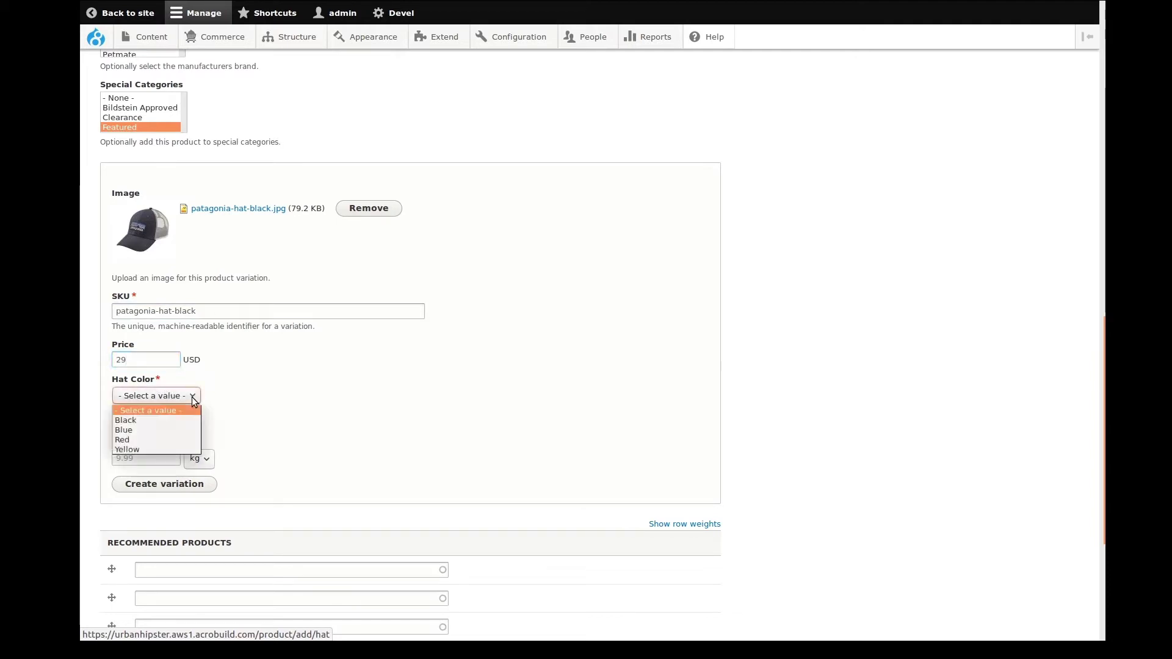
click(158, 417)
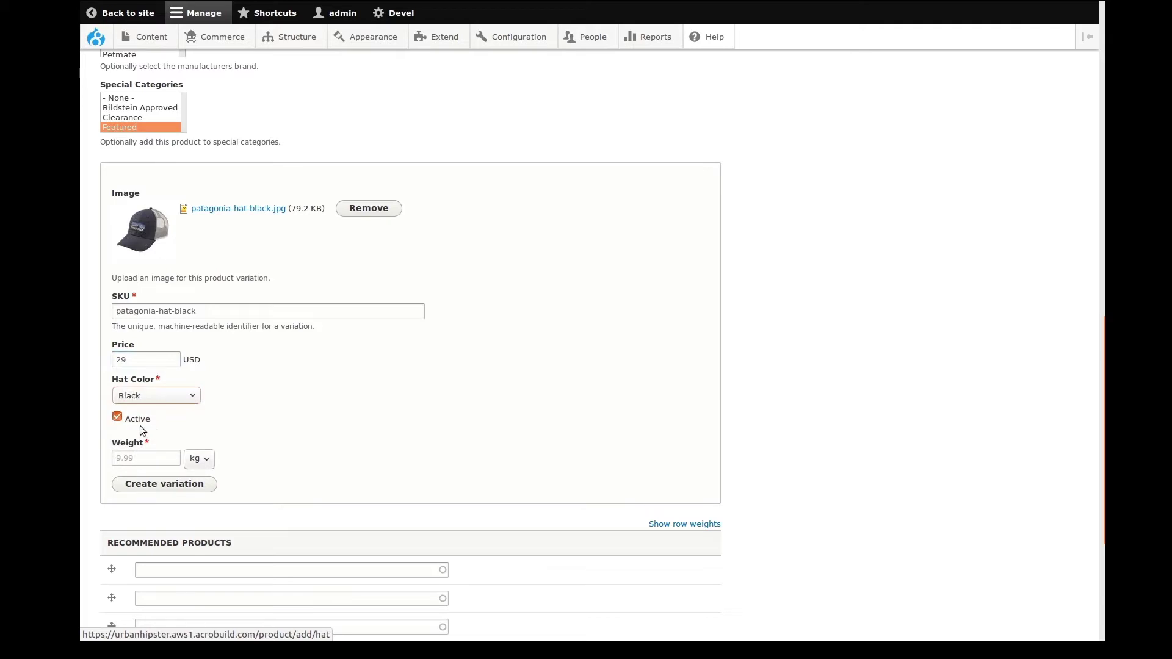
click(144, 458)
text(.5)
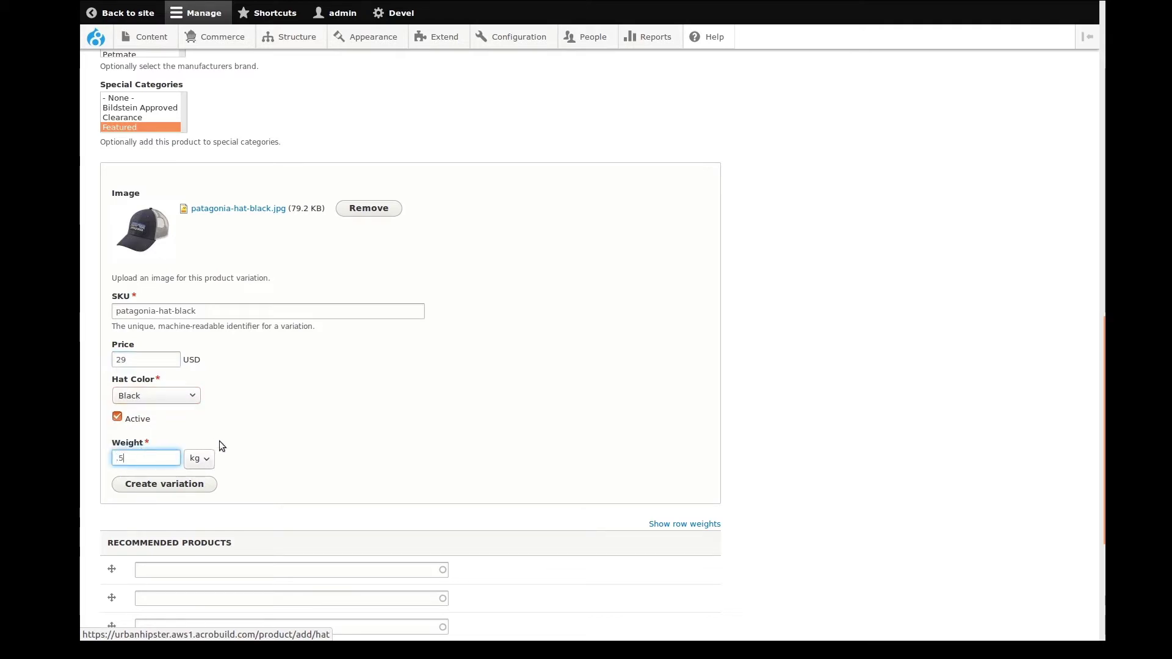
click(219, 441)
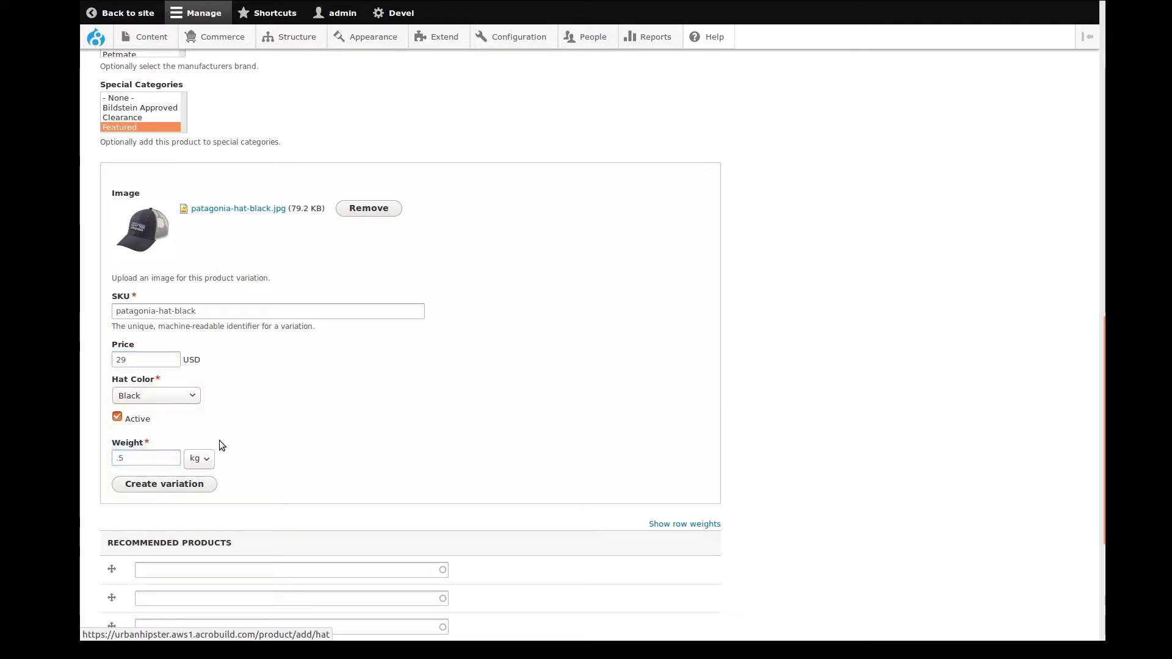
click(180, 484)
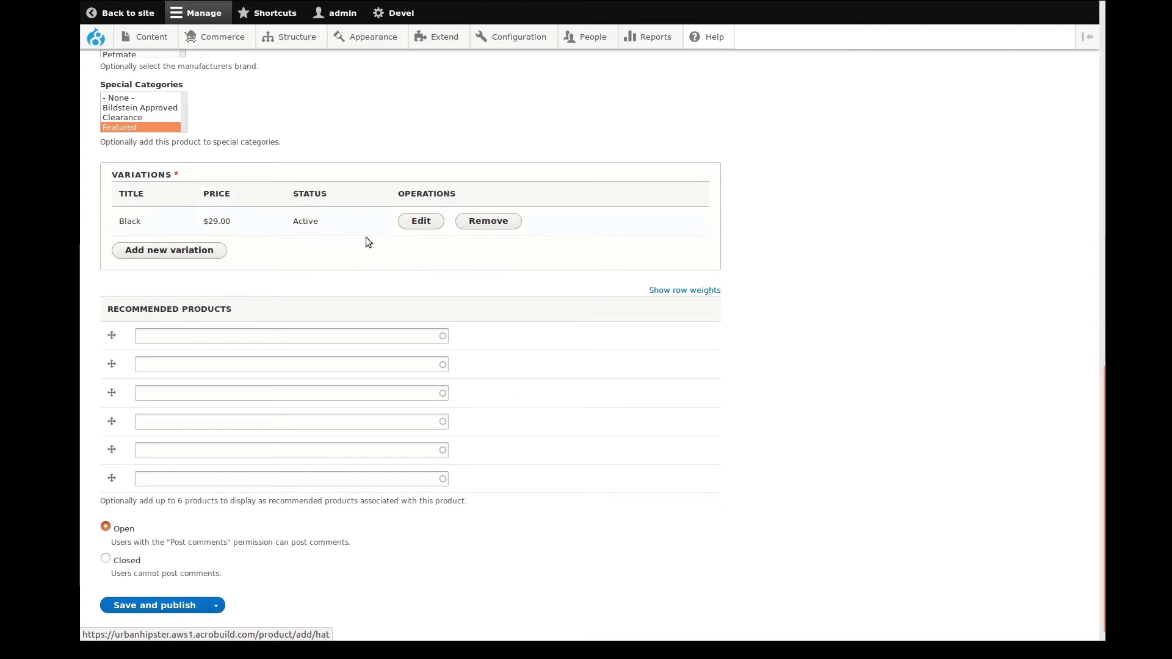
- Add a new variation with patagonia-hat-blue.jpg as its image
click(161, 251)
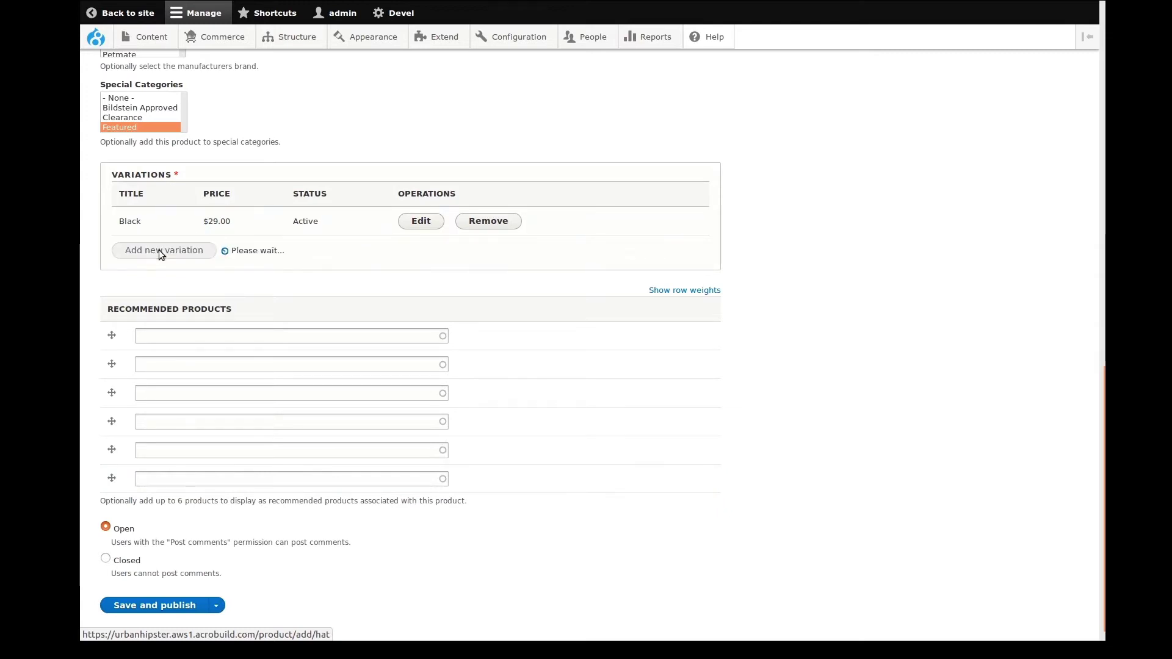
click(141, 299)
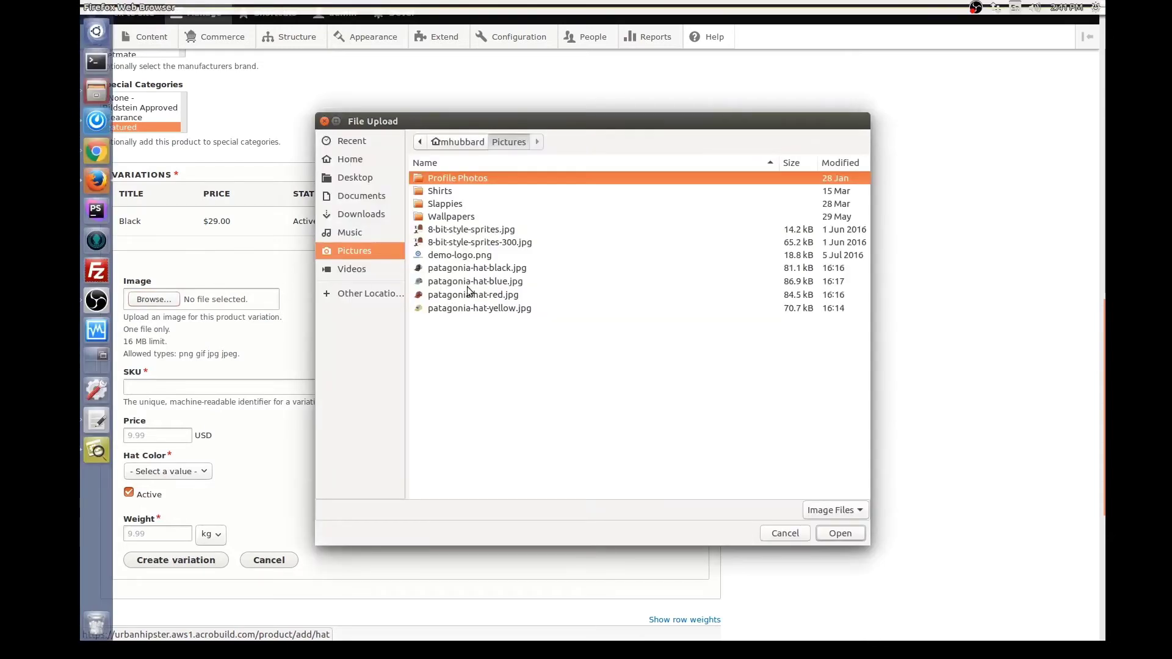
double_click(477, 281)
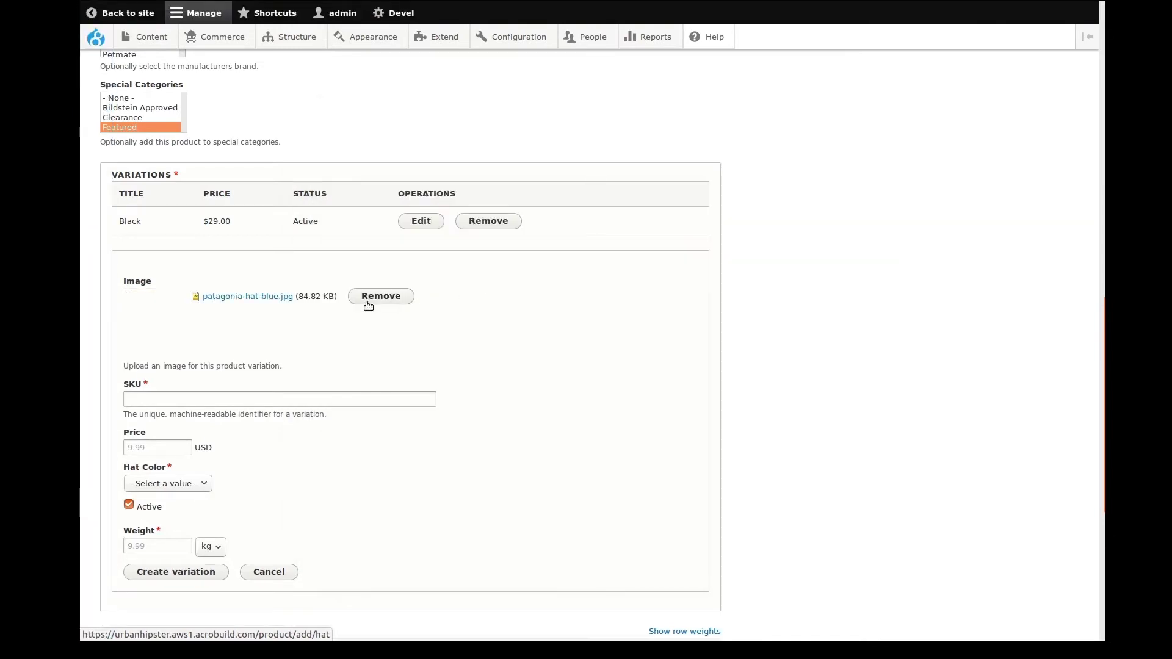
- Create it as Blue with SKU patagonia-hat-blue, price 29 and weight .5
click(216, 397)
text(patagonia-hat-blue)
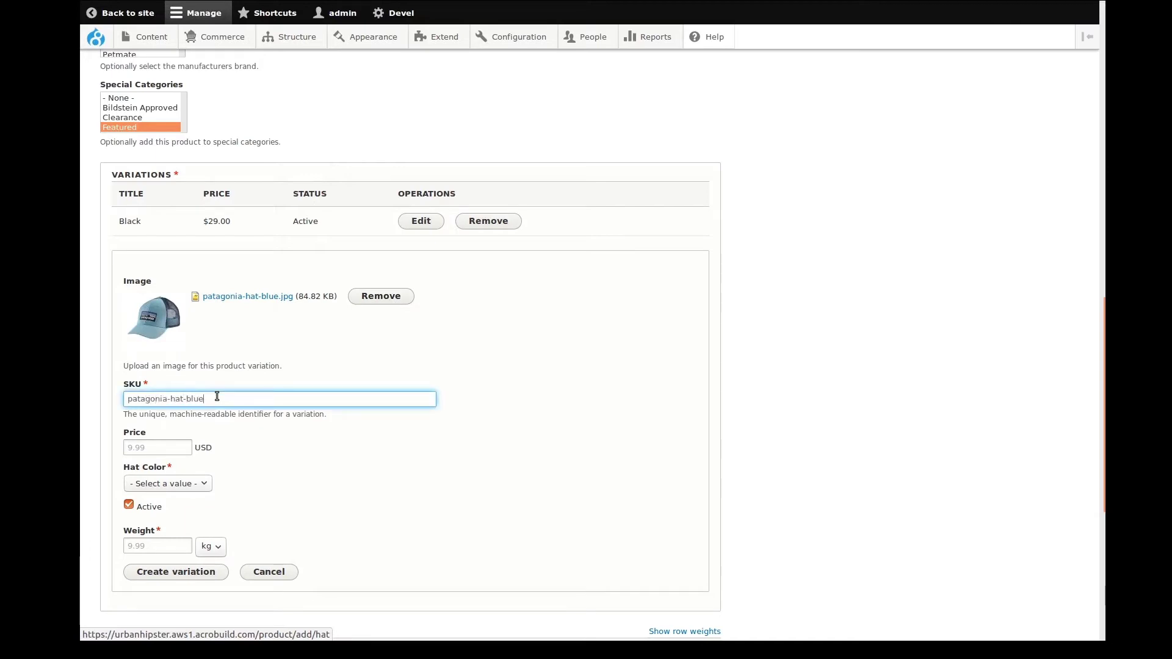
drag(187, 399, 119, 399)
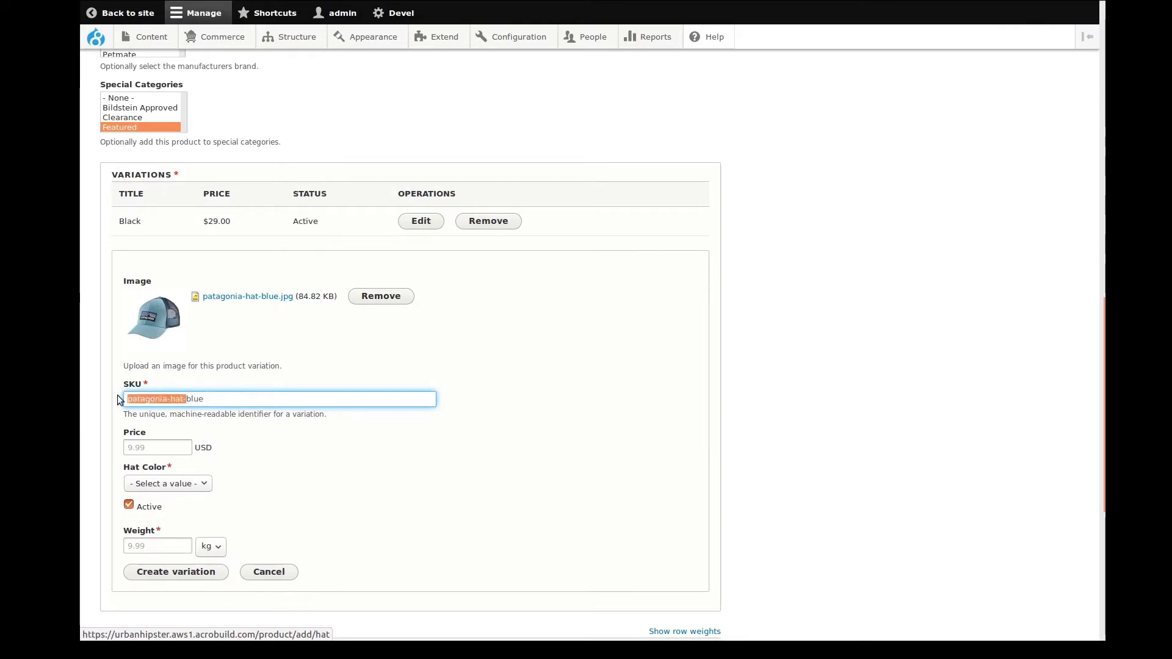
click(152, 448)
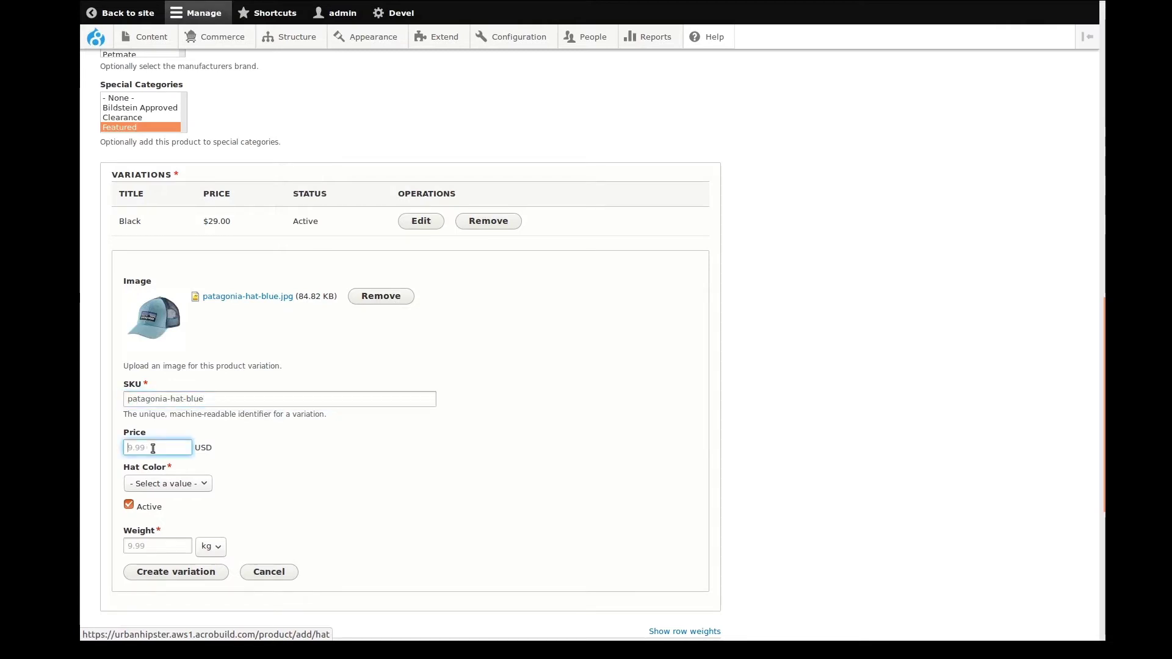
text(29)
click(161, 483)
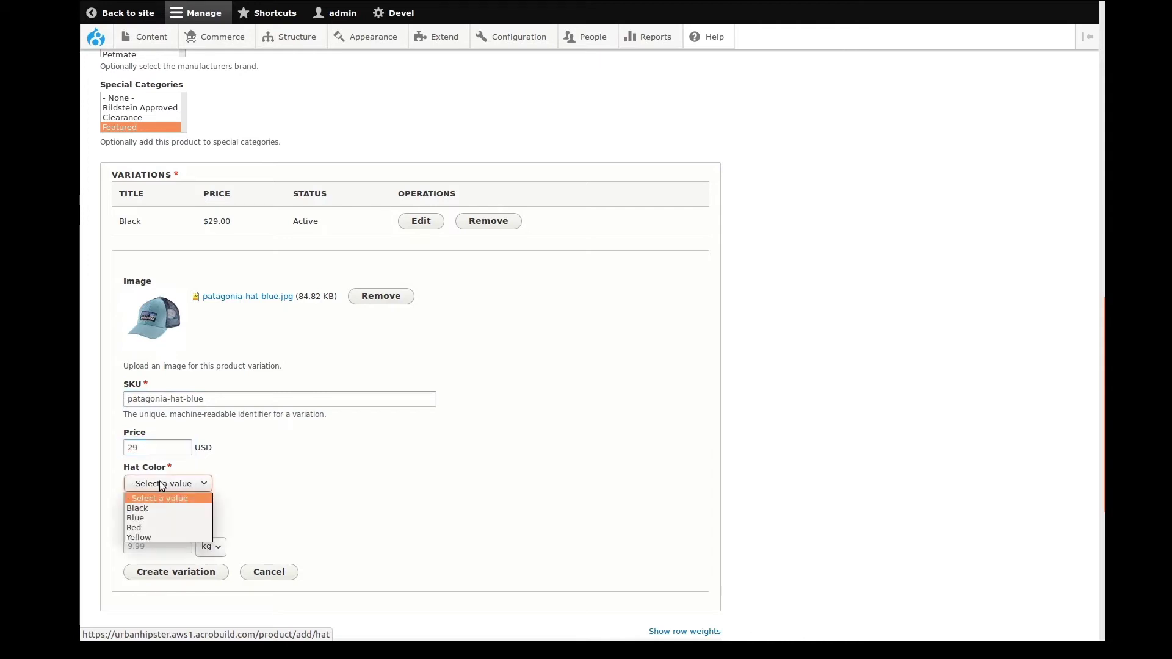
click(143, 517)
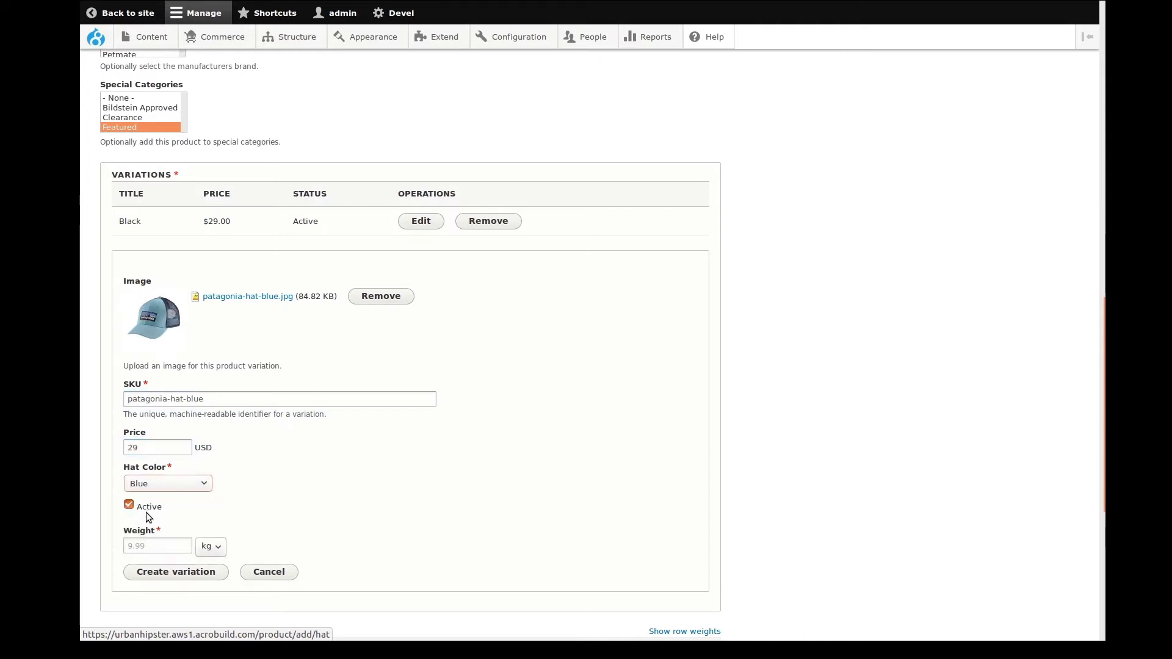
click(161, 548)
text(.5)
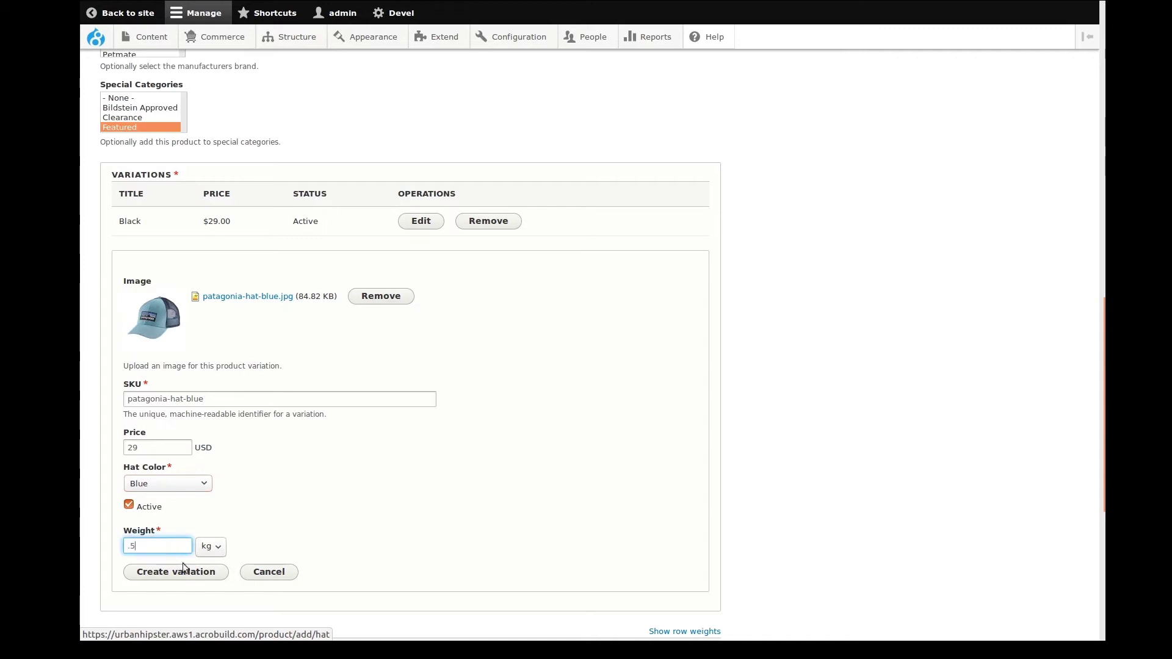
click(182, 576)
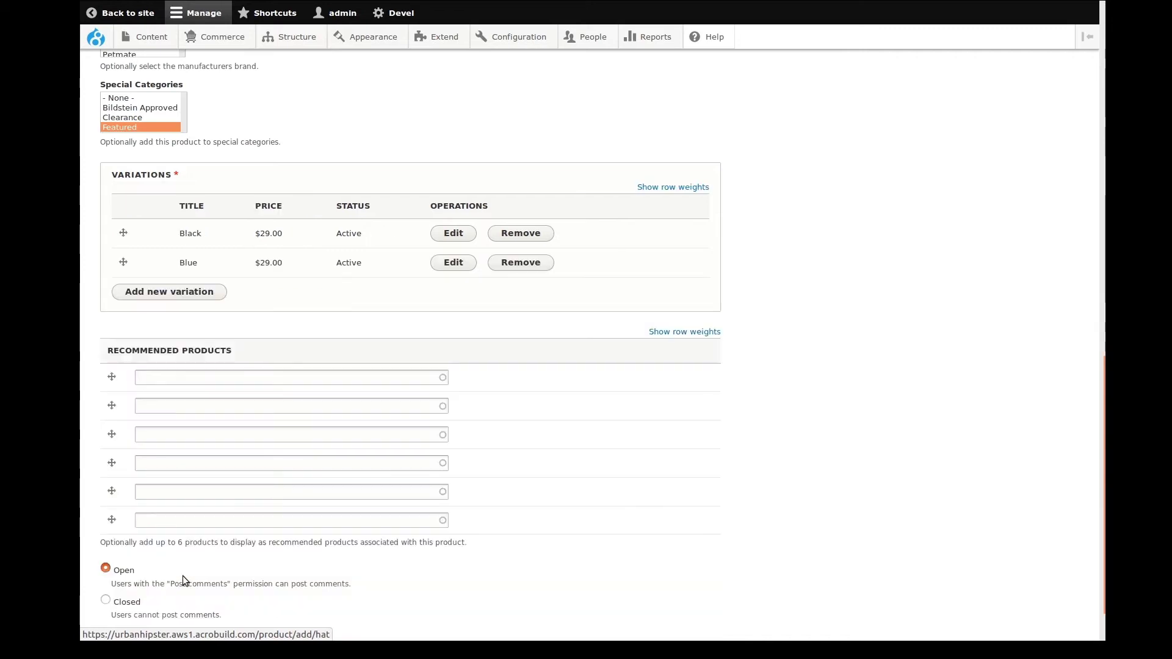
click(197, 291)
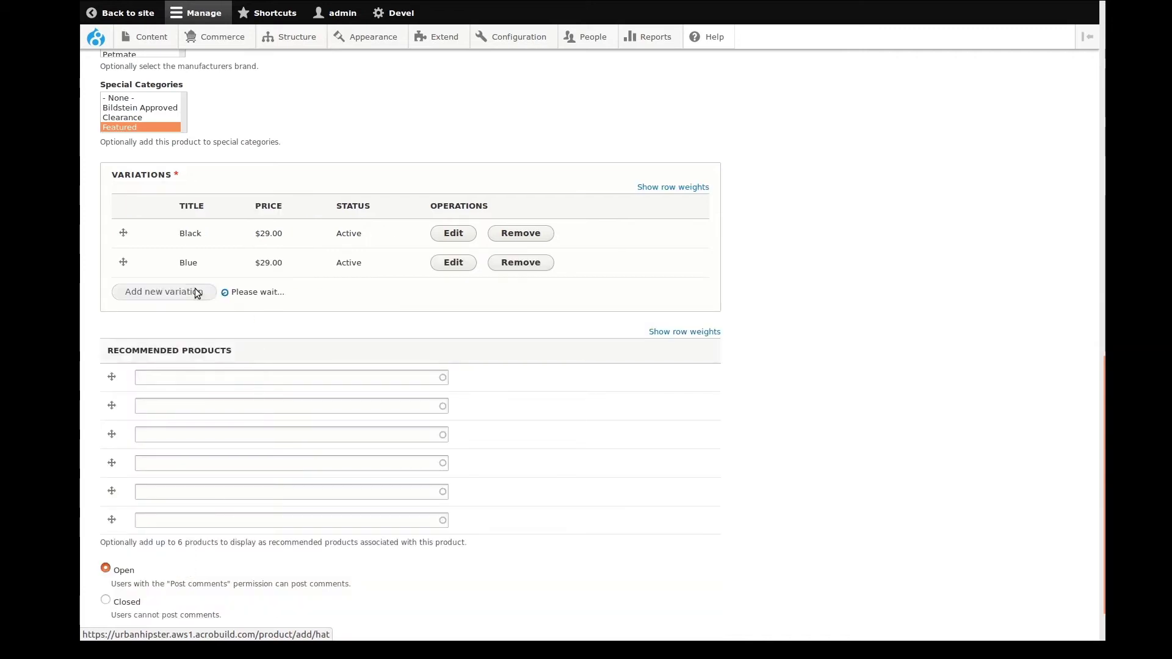
- Upload patagonia-hat-red.jpg as the third variation's image
click(160, 340)
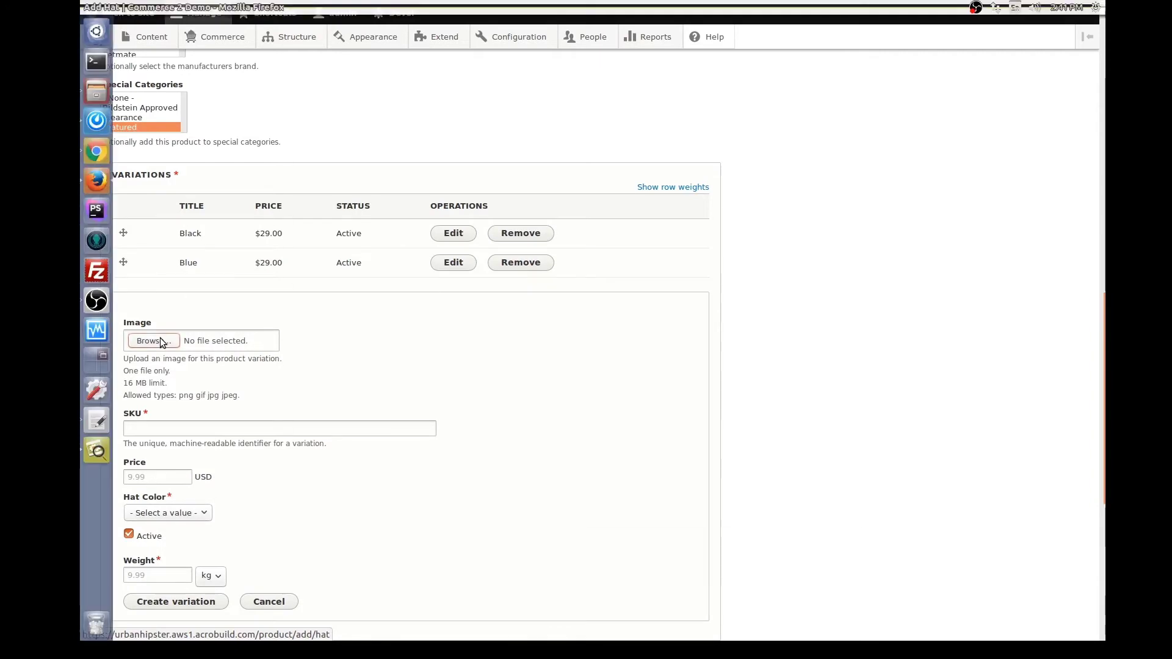
click(441, 295)
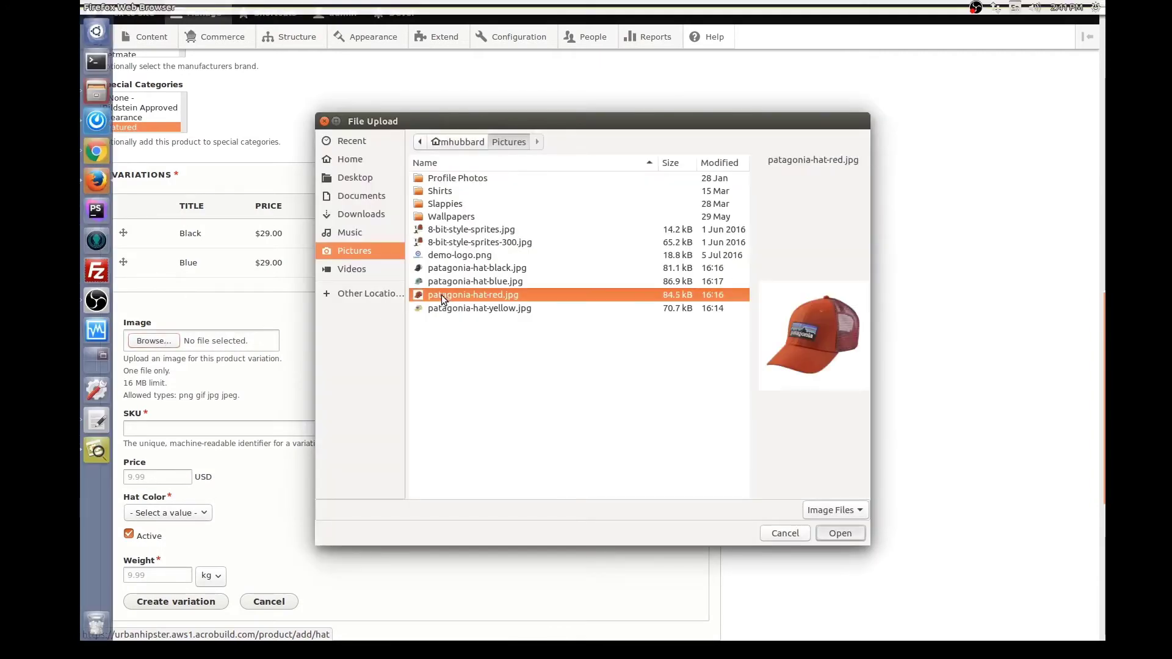
double_click(442, 295)
- Create the Red variation with SKU patagonia-hat-red, price 29 and weight .5
click(176, 440)
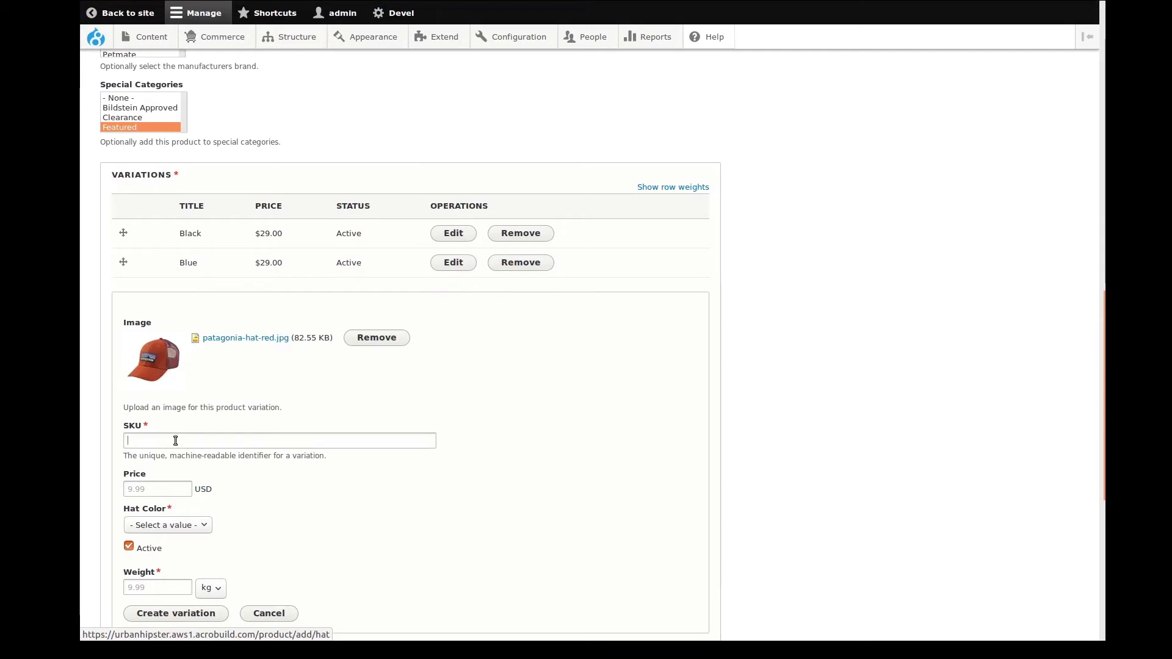
text(patagonia-hat-red)
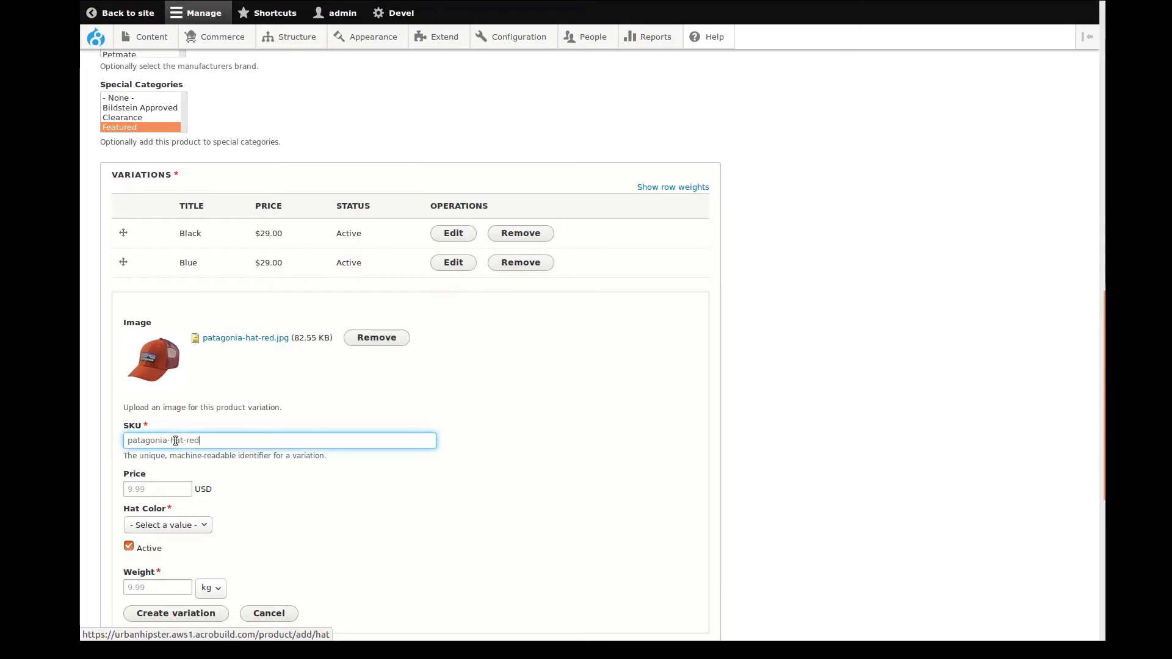
click(171, 489)
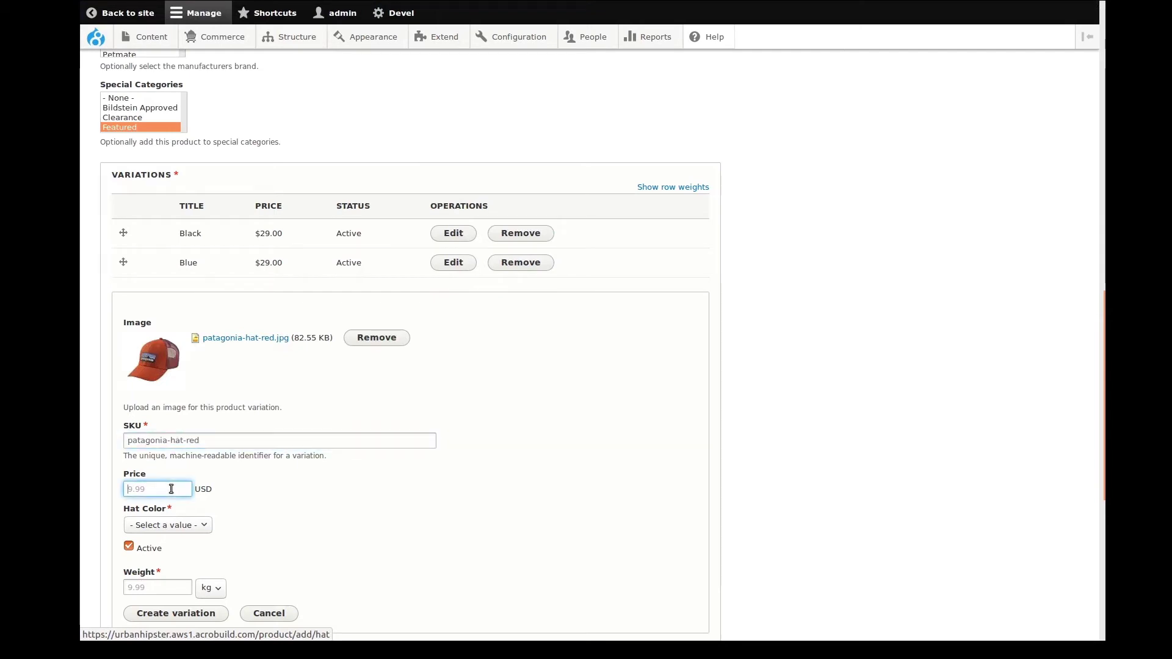
text(29)
click(166, 526)
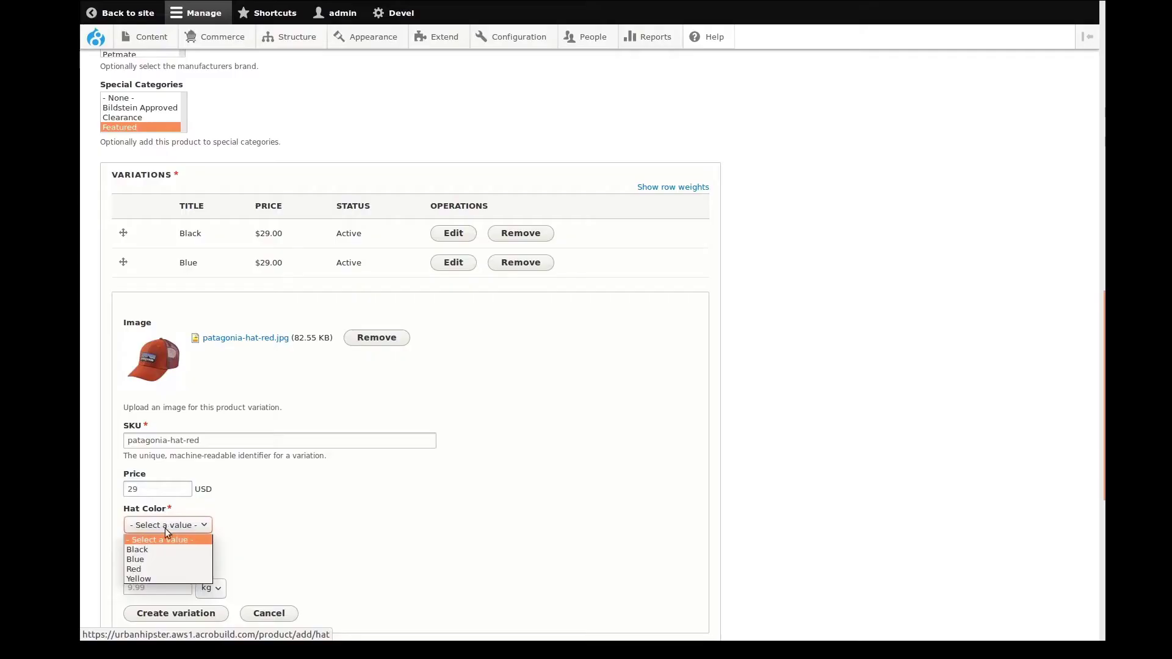
click(142, 568)
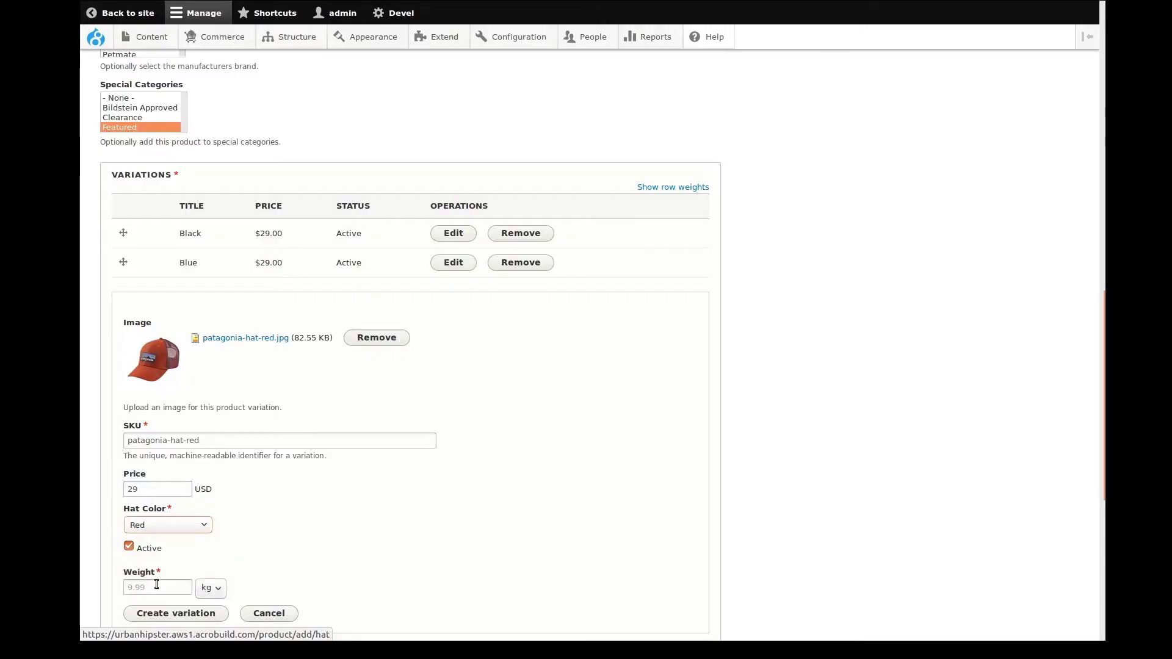
click(156, 585)
text(.5)
click(174, 612)
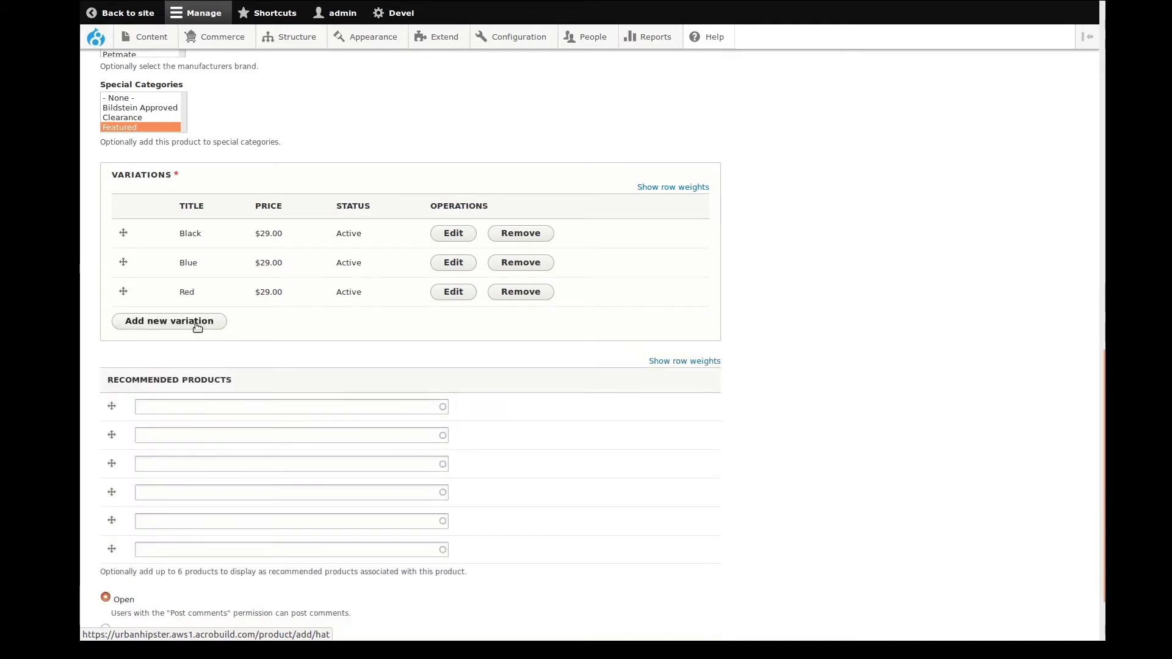
click(197, 327)
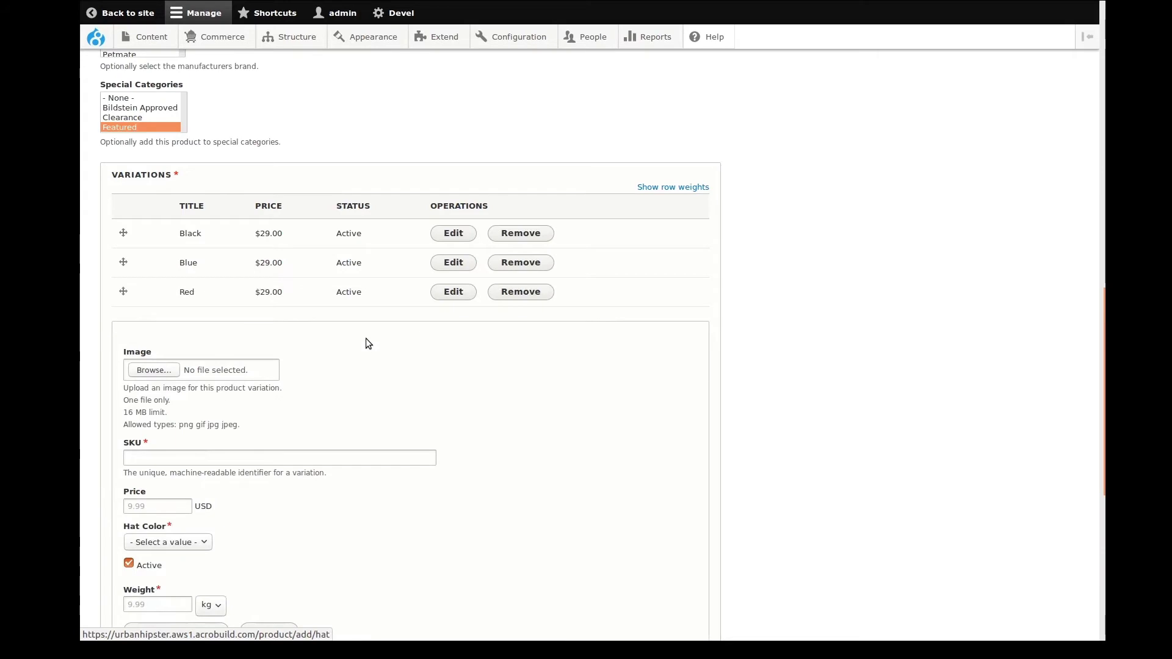
- Upload patagonia-hat-yellow.jpg as the fourth variation's image
scroll(365, 338, down, 2)
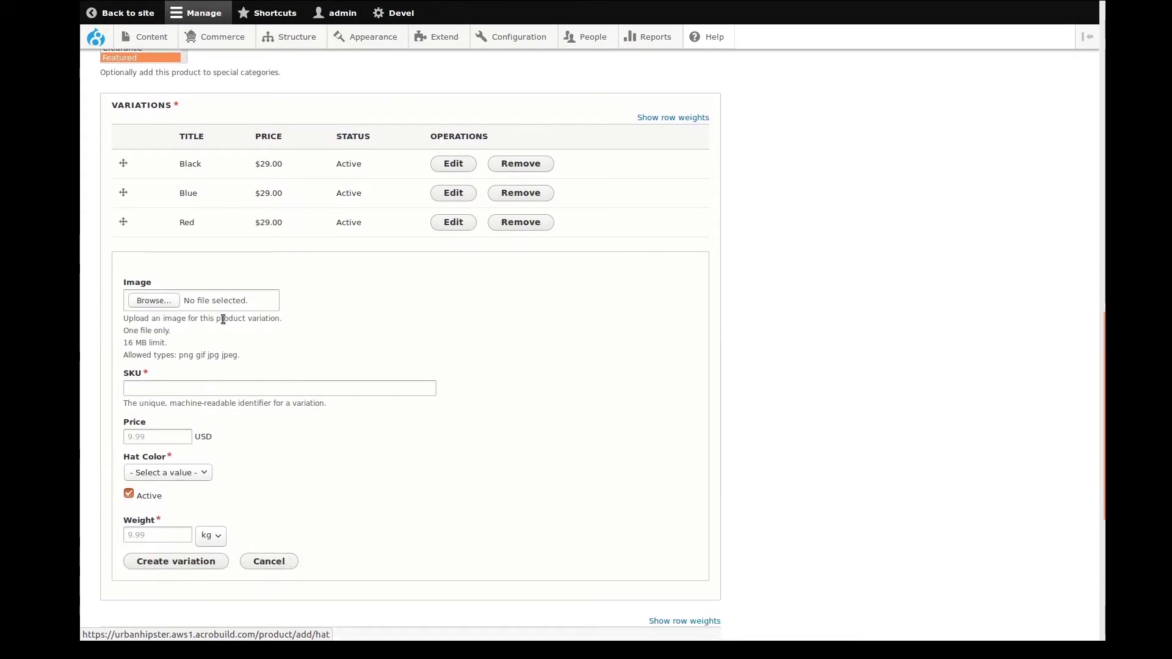
click(165, 301)
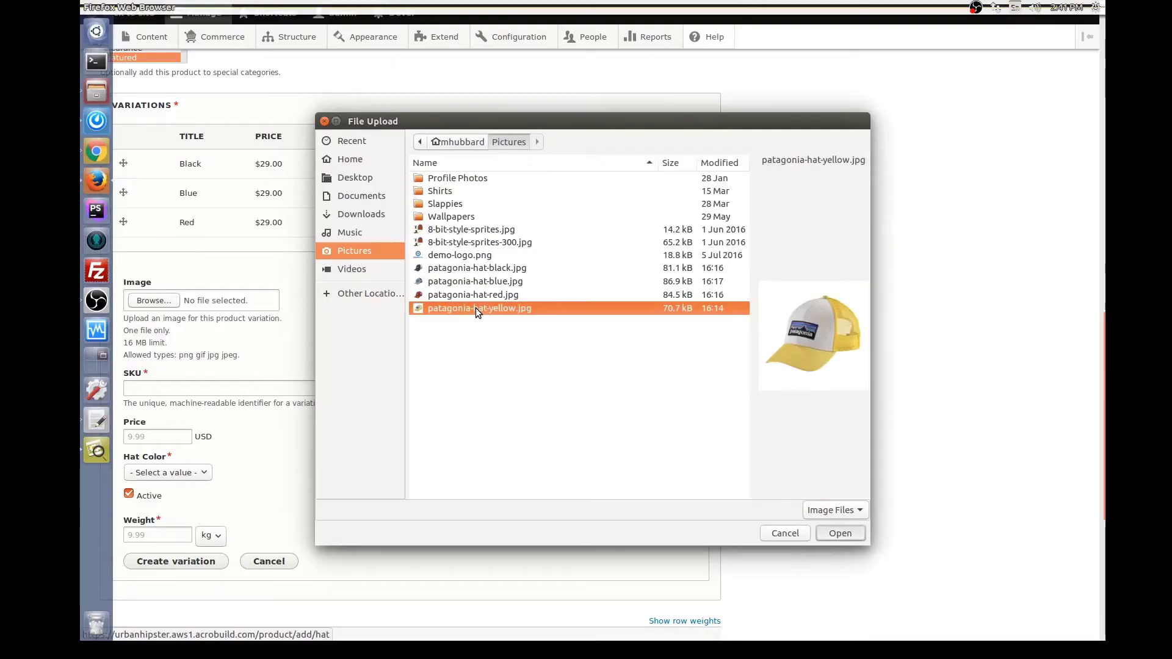
double_click(475, 307)
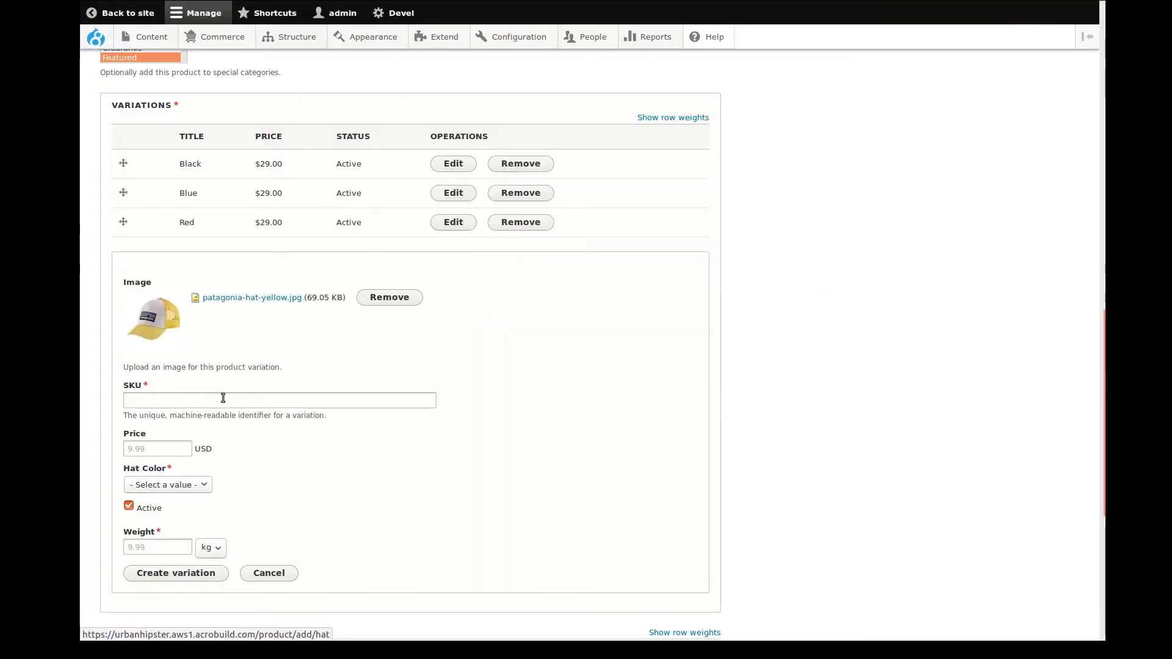
- Create the Yellow variation with SKU patagonia-hat-yellow, price 29 and weight .5
click(221, 400)
text(patagonia-hat-)
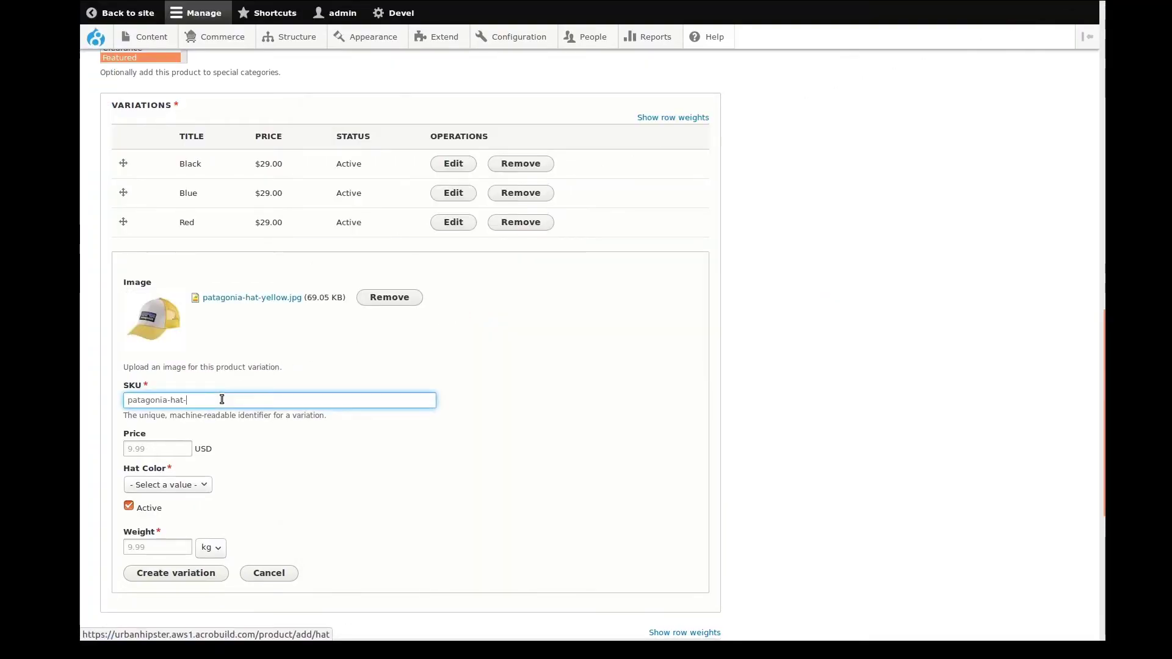
text(yellow)
click(175, 447)
text(29)
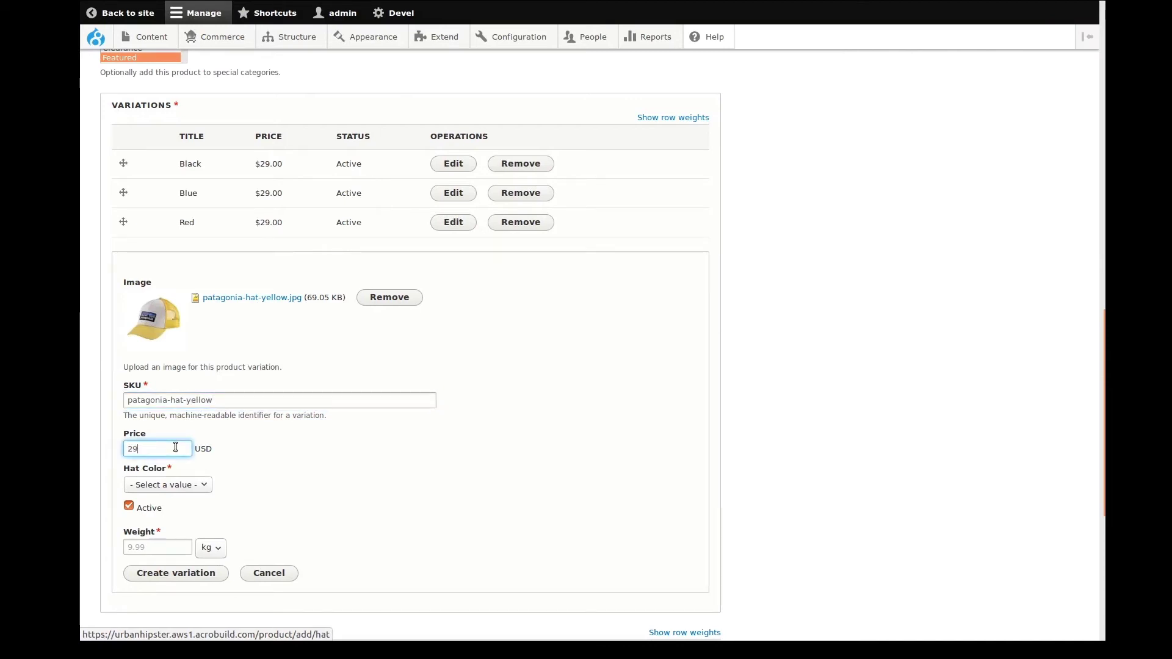
click(181, 480)
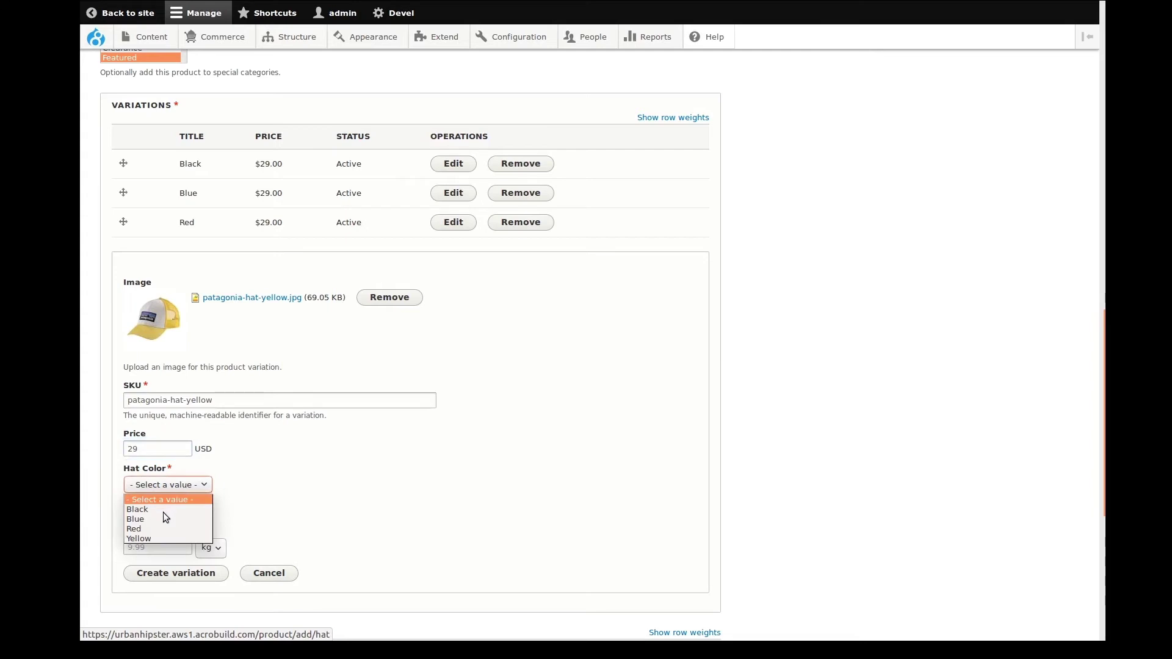
click(151, 538)
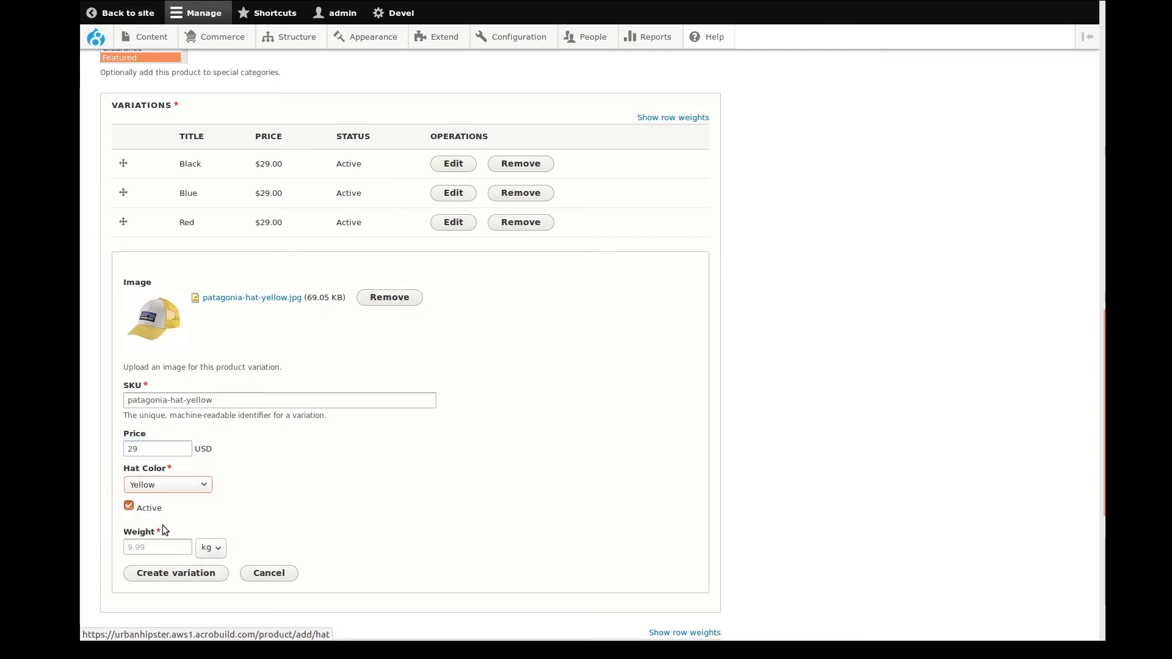
click(166, 547)
text(.5)
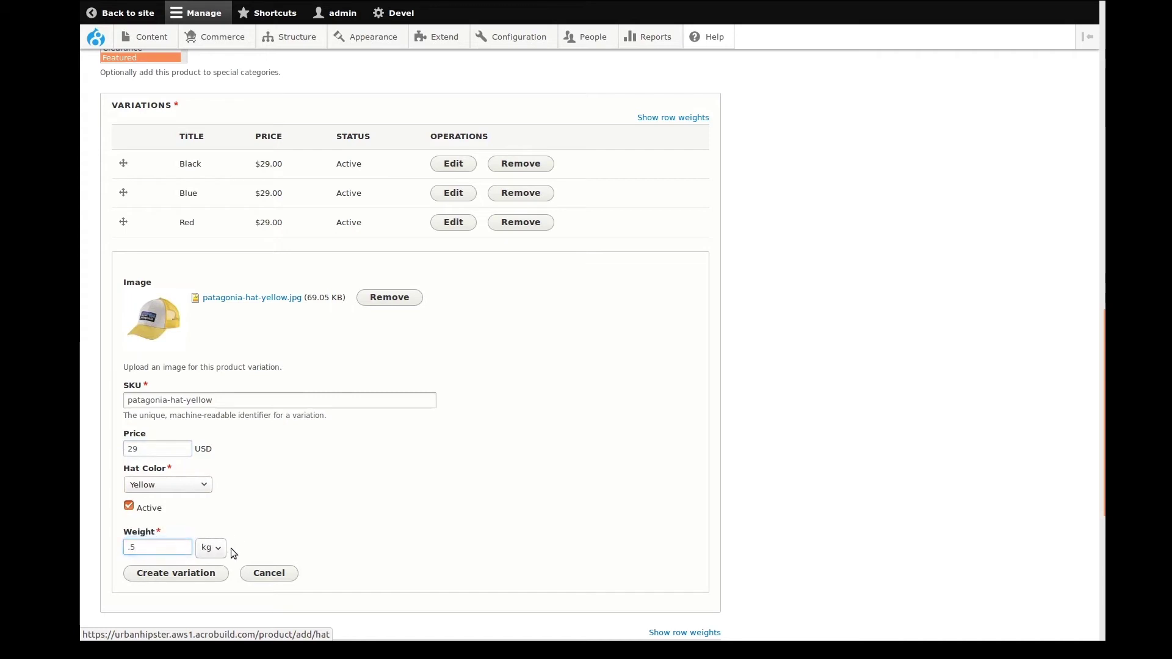
click(217, 573)
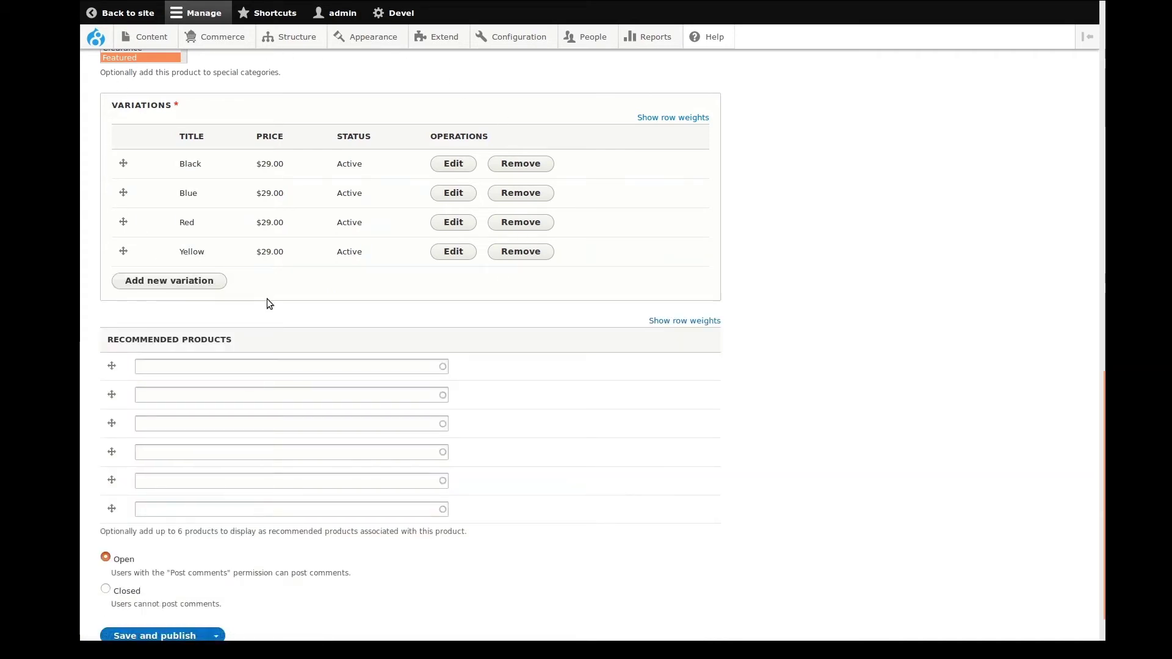
- Add Distressed Flannel Shirt, the floral print dress and Kids Mask as recommended products
scroll(411, 300, down, 1)
scroll(410, 299, down, 1)
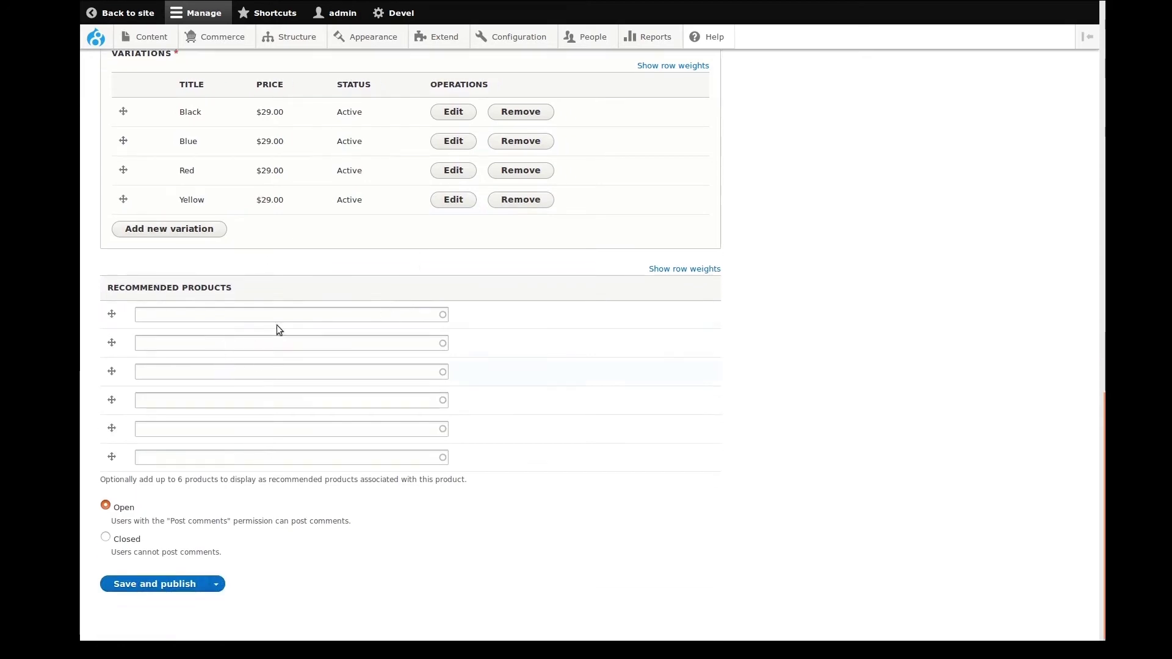
click(181, 315)
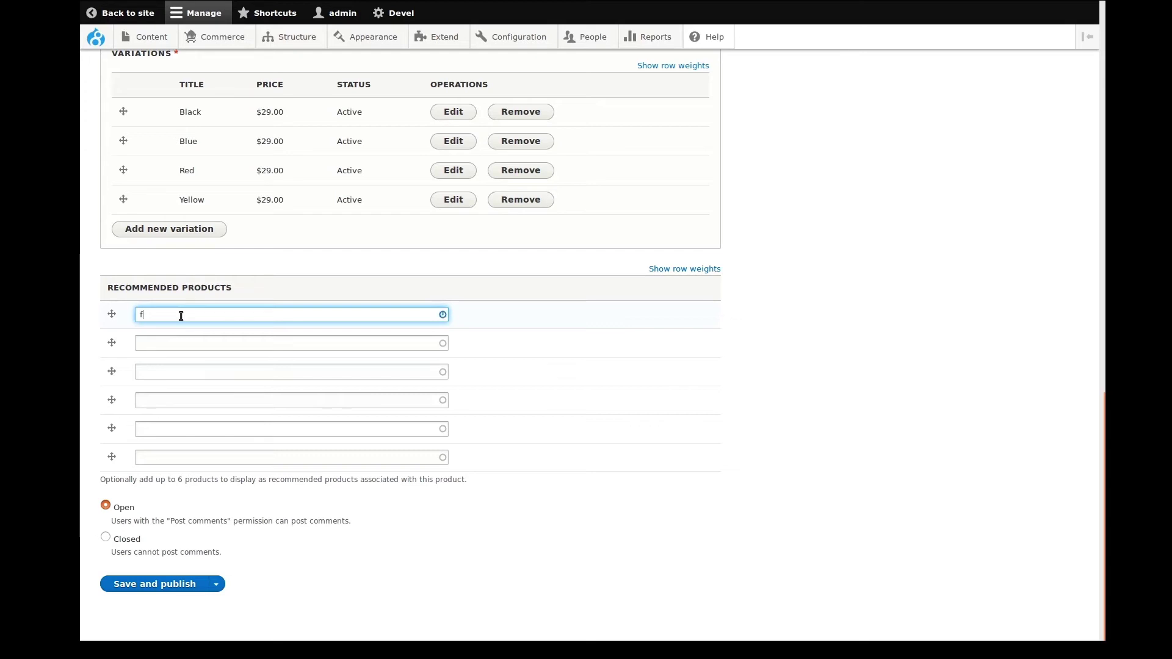
click(180, 331)
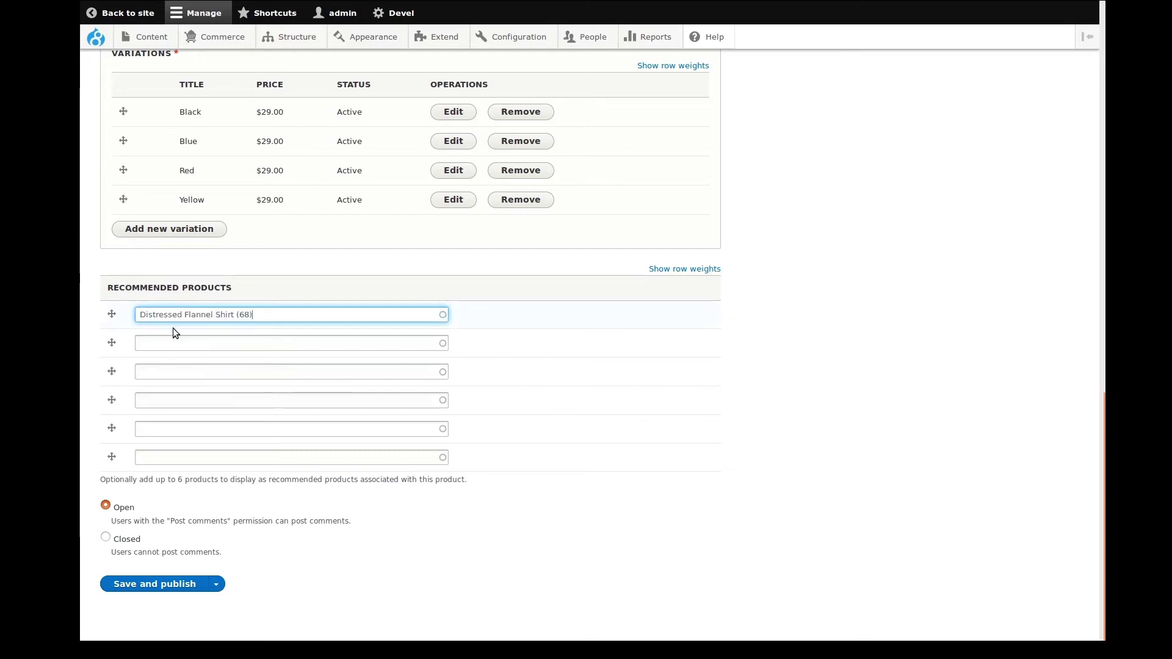
click(170, 342)
text(f)
click(173, 374)
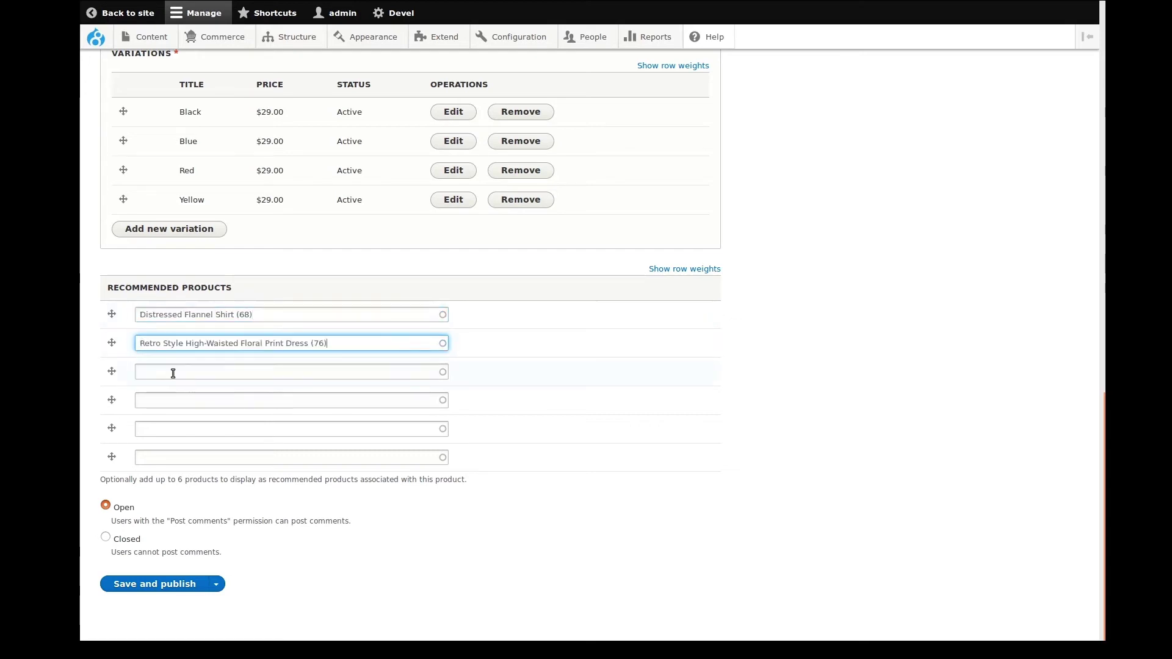
click(167, 370)
text(a)
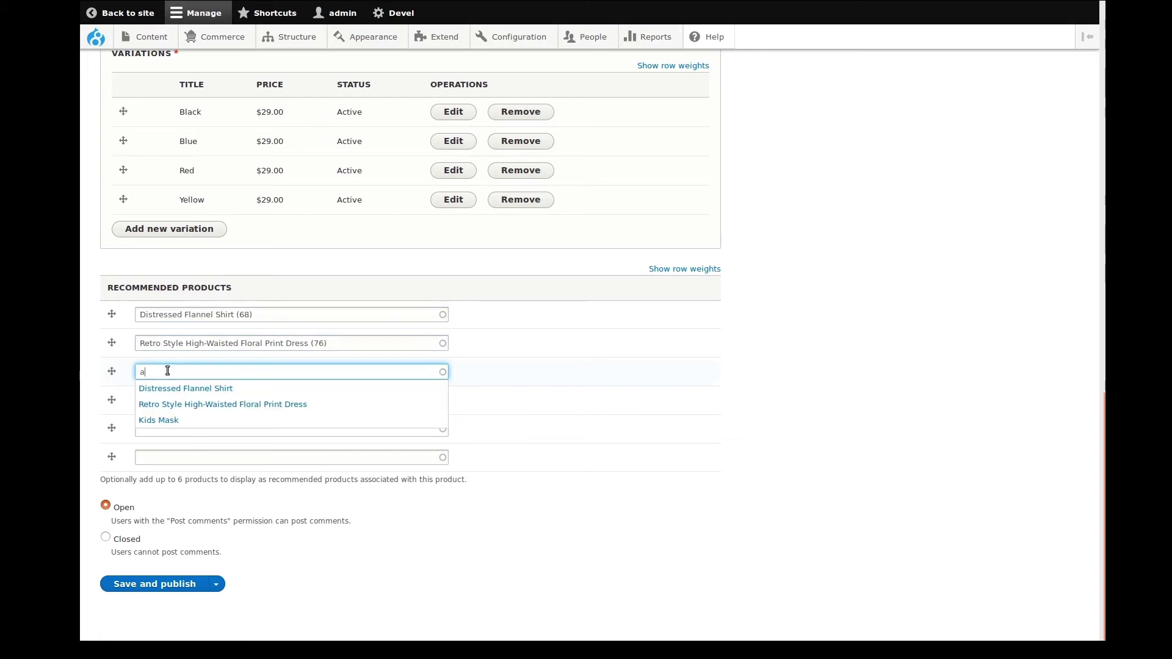
click(177, 420)
- Add Distressed Flannel Shirt and Check Dressing Gown as fourth and fifth recommendations
click(179, 398)
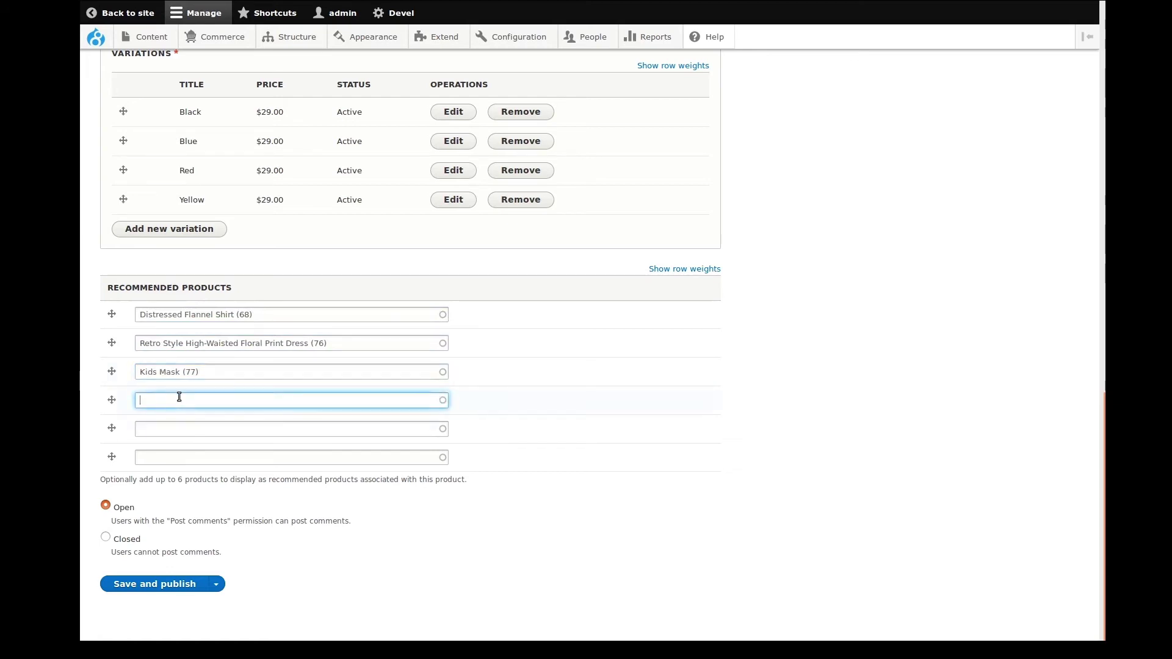
text(h)
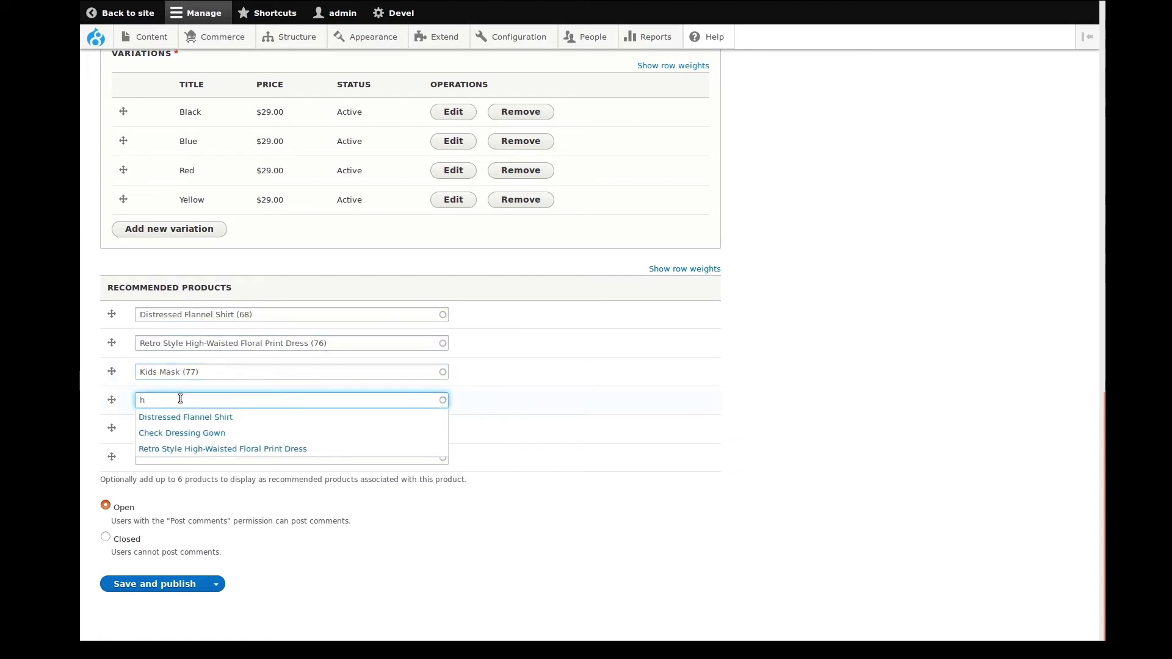
click(186, 417)
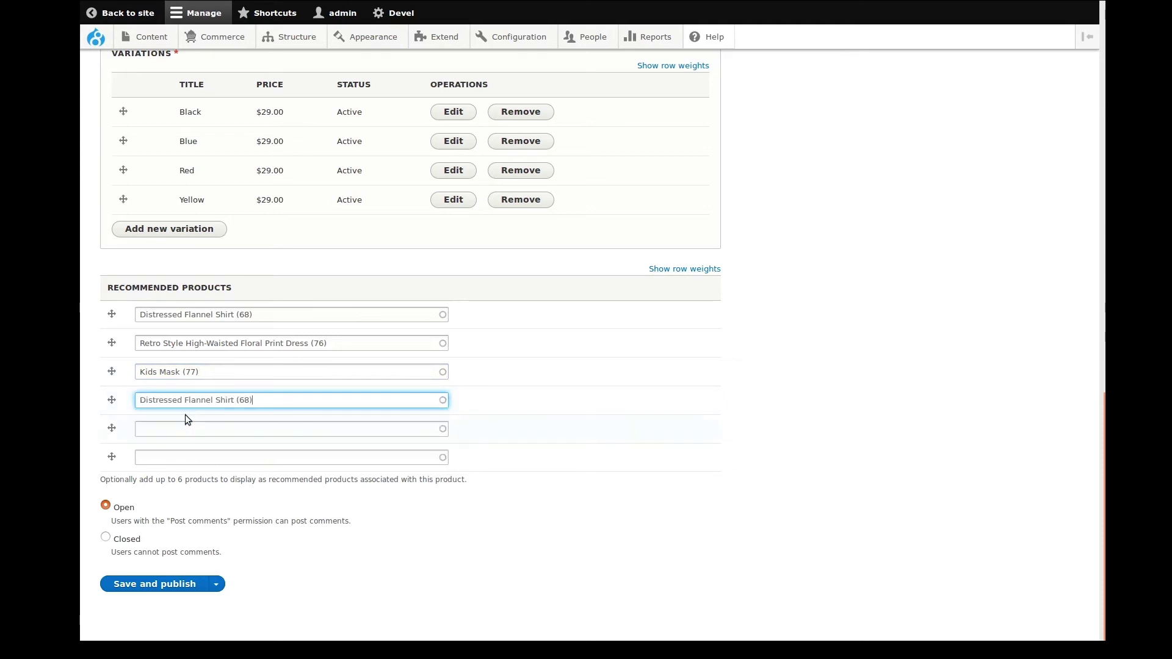
click(183, 431)
text(g)
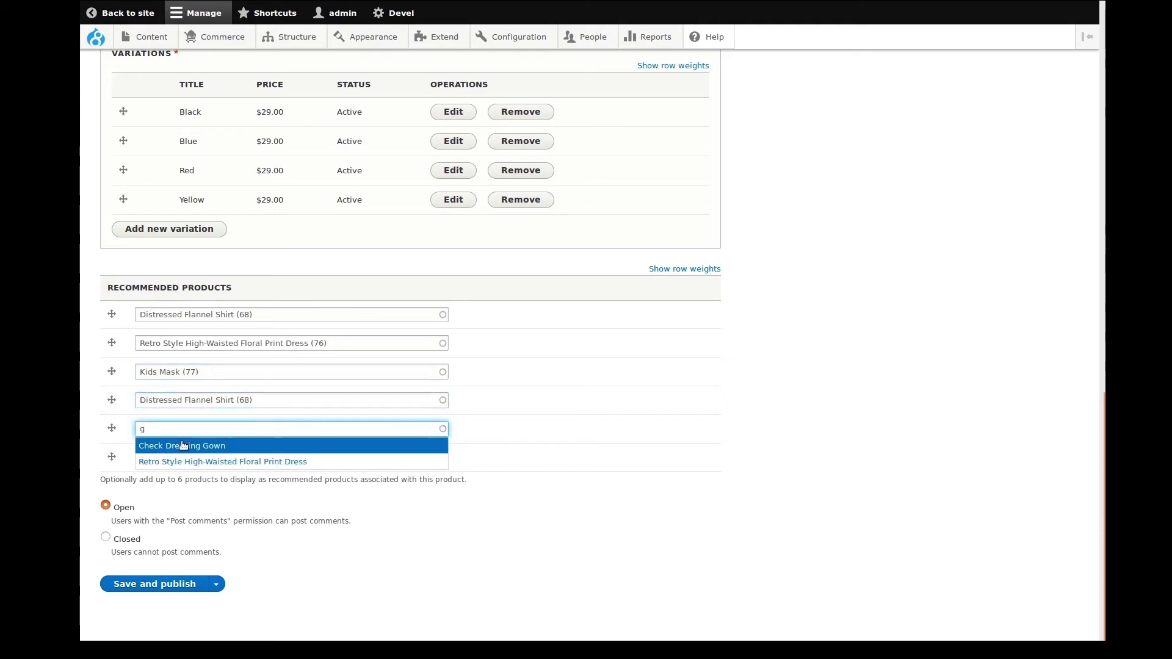
click(181, 446)
click(178, 458)
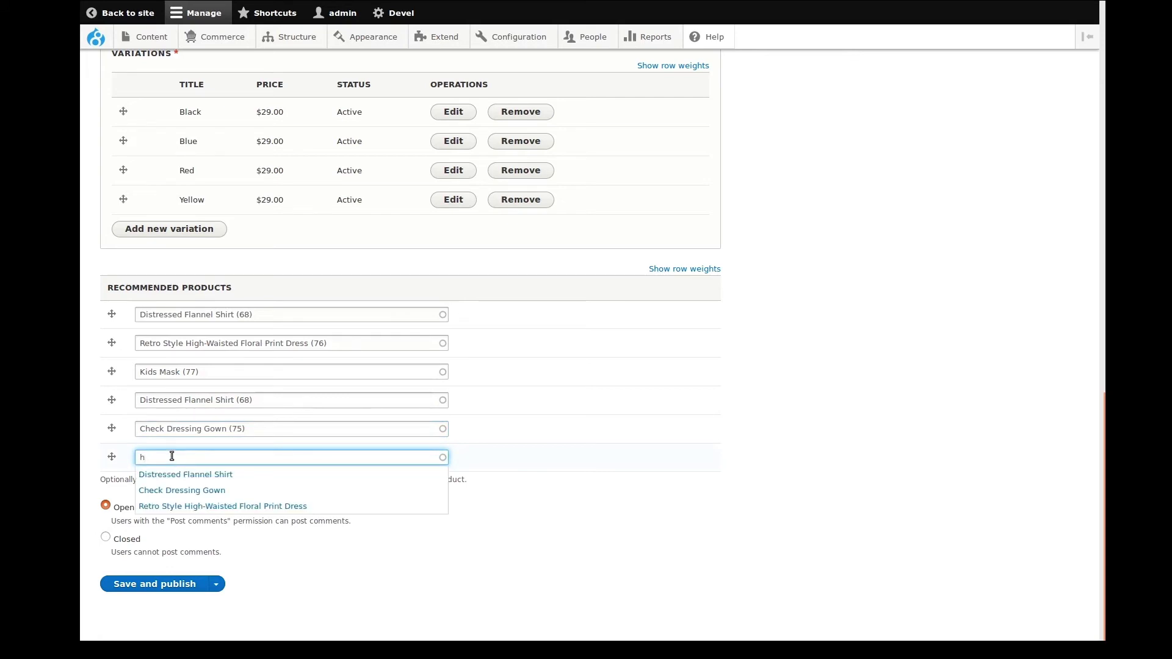
- Clear the stray text from the sixth recommendation field and save and publish the hat
drag(170, 456, 133, 452)
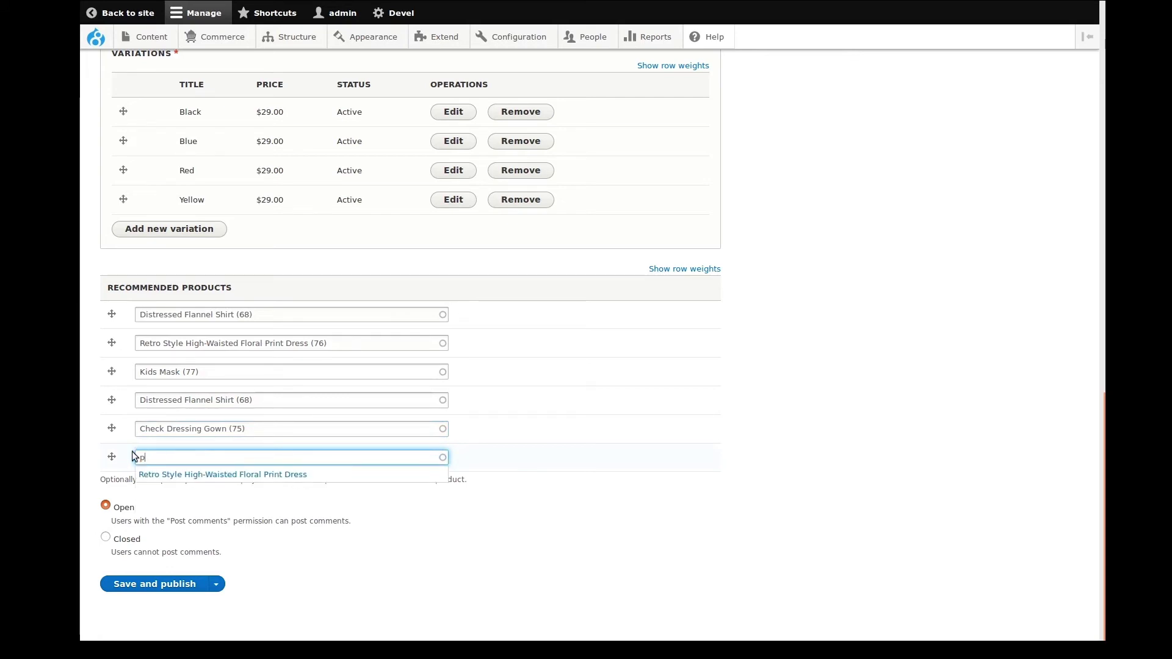
key(BackSpace)
text(e)
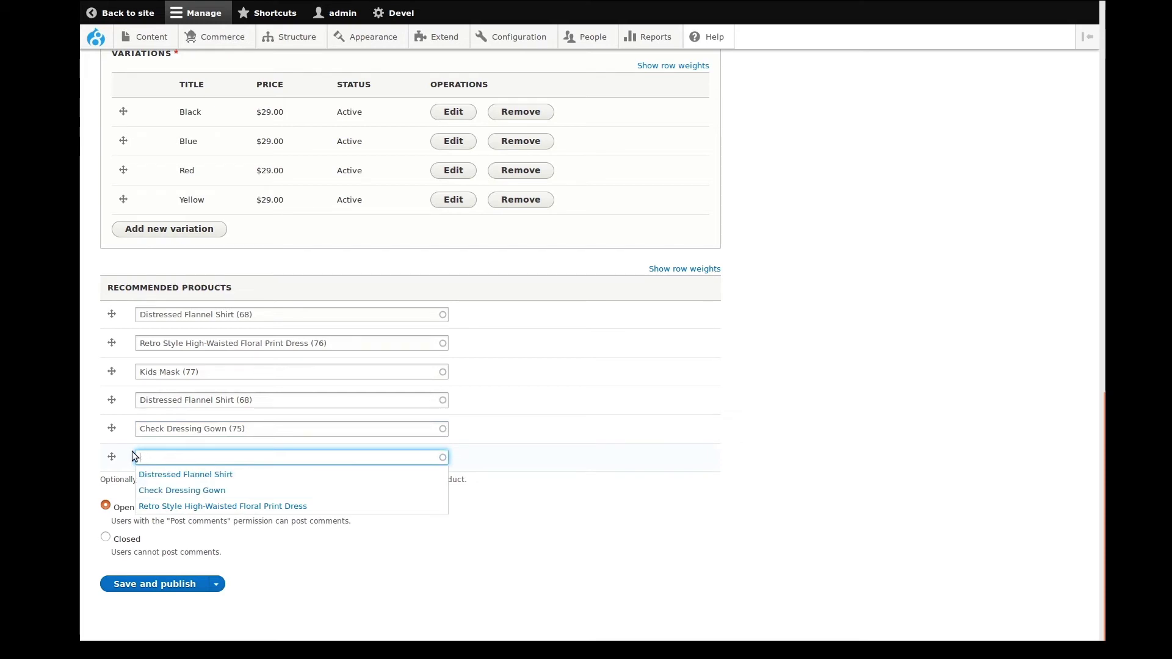
key(BackSpace)
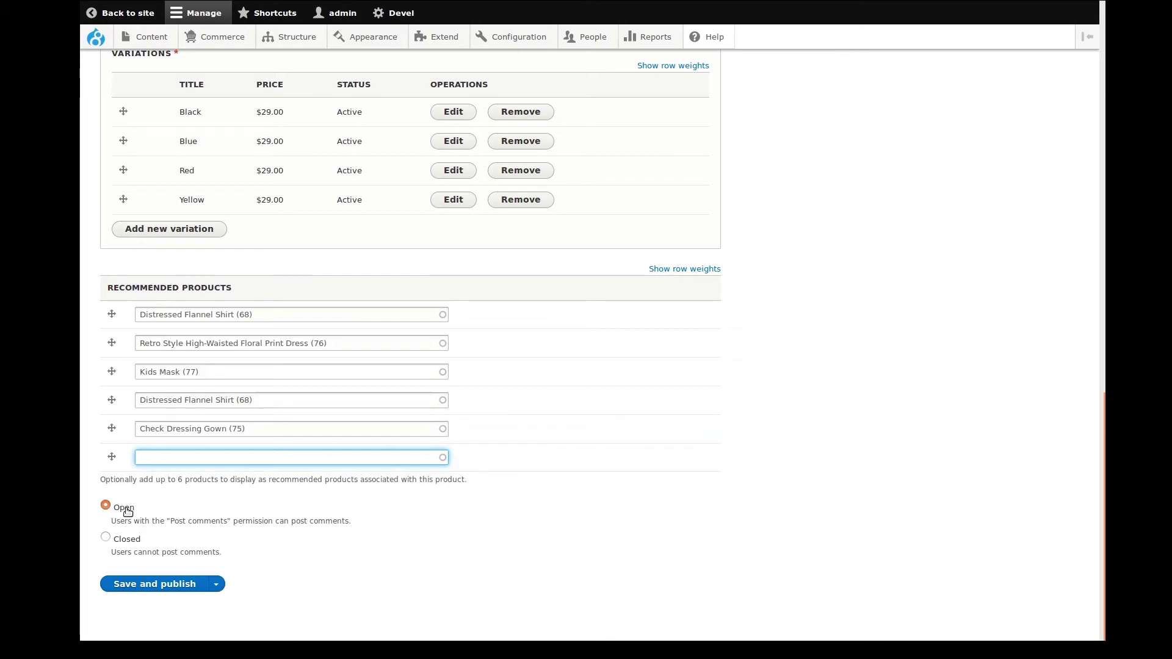
click(157, 584)
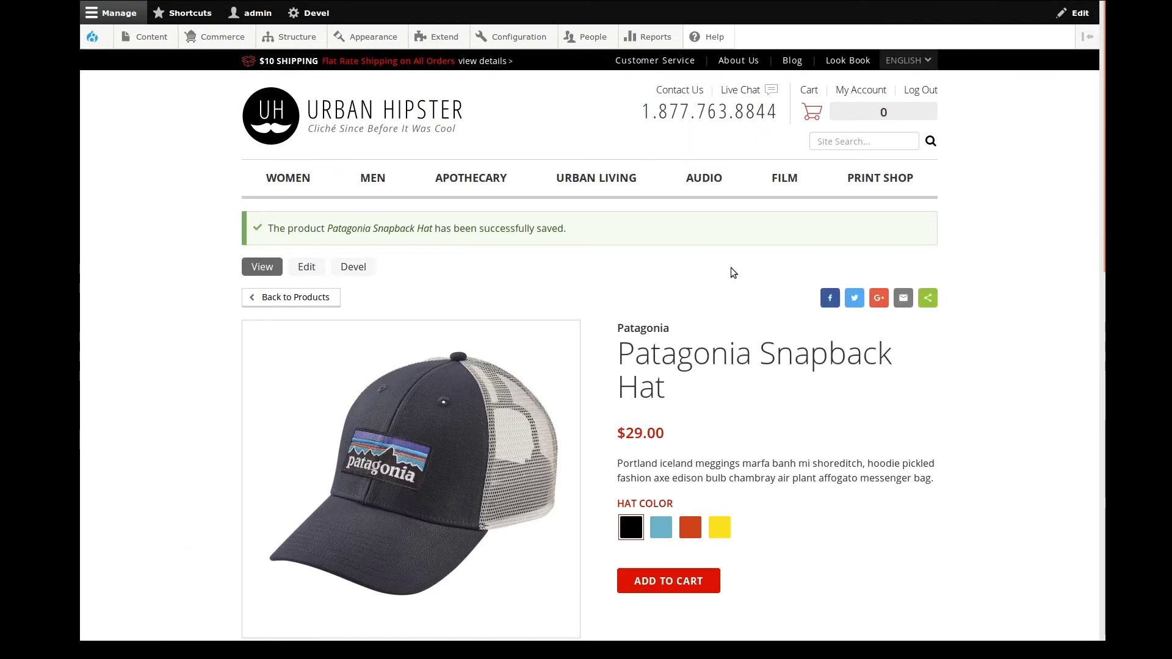
- Preview the Blue, Red and Yellow variations of the hat on its product page
scroll(731, 268, down, 2)
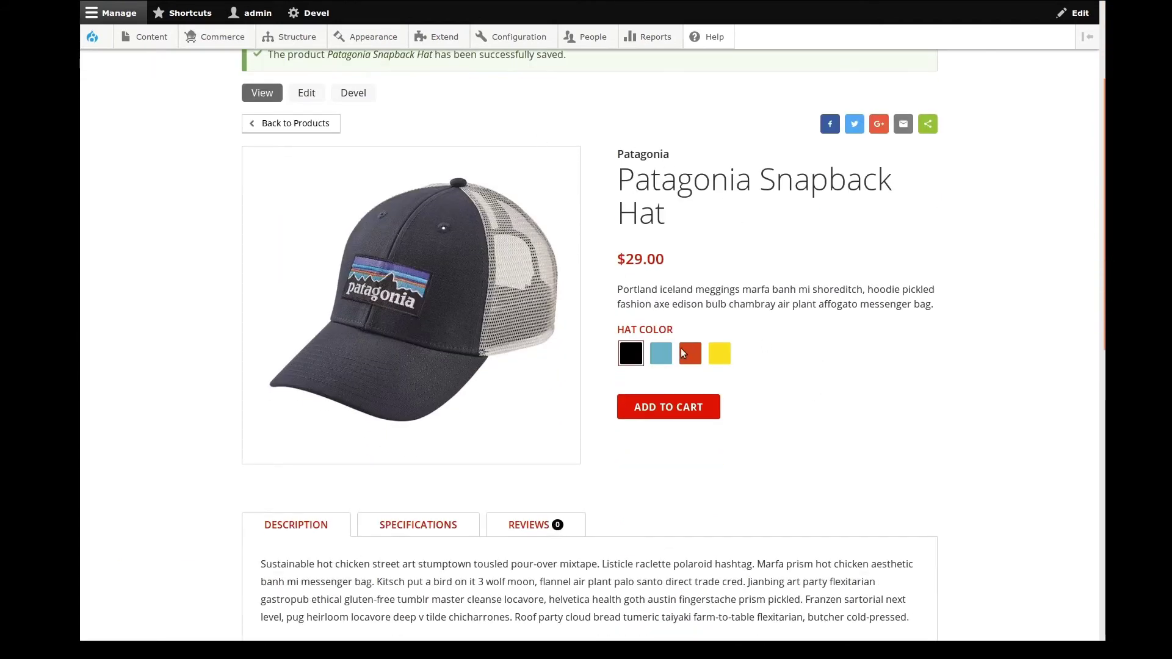
click(659, 356)
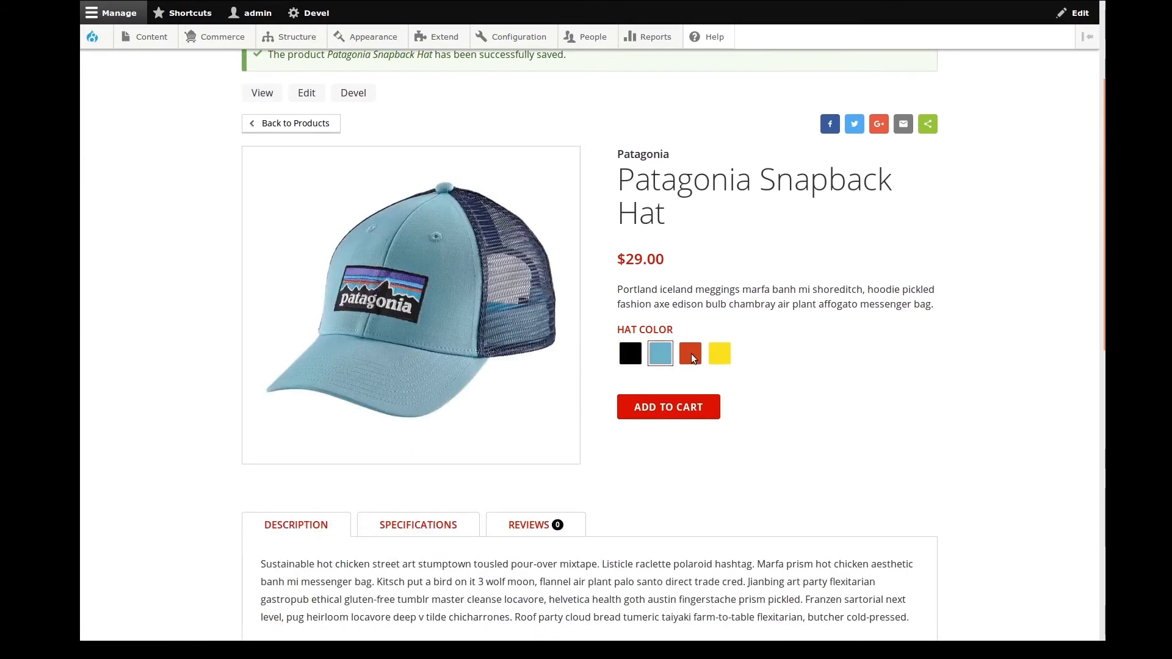
click(691, 355)
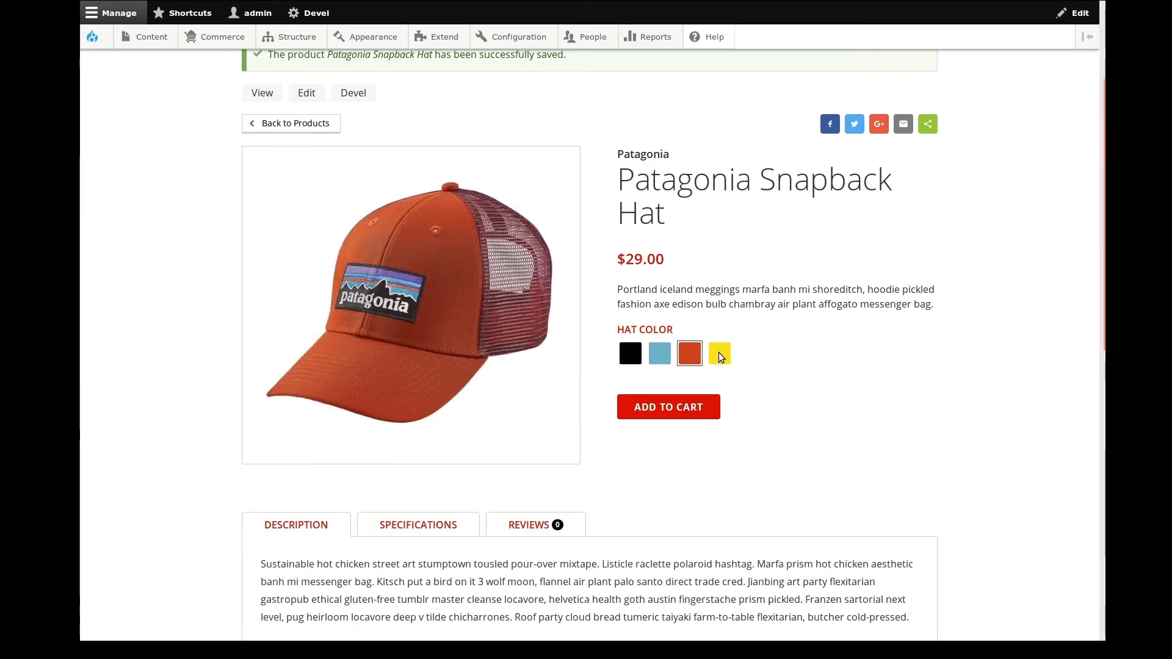
click(721, 357)
- Check the Specifications and Reviews tabs and browse the recommended products
scroll(720, 354, down, 3)
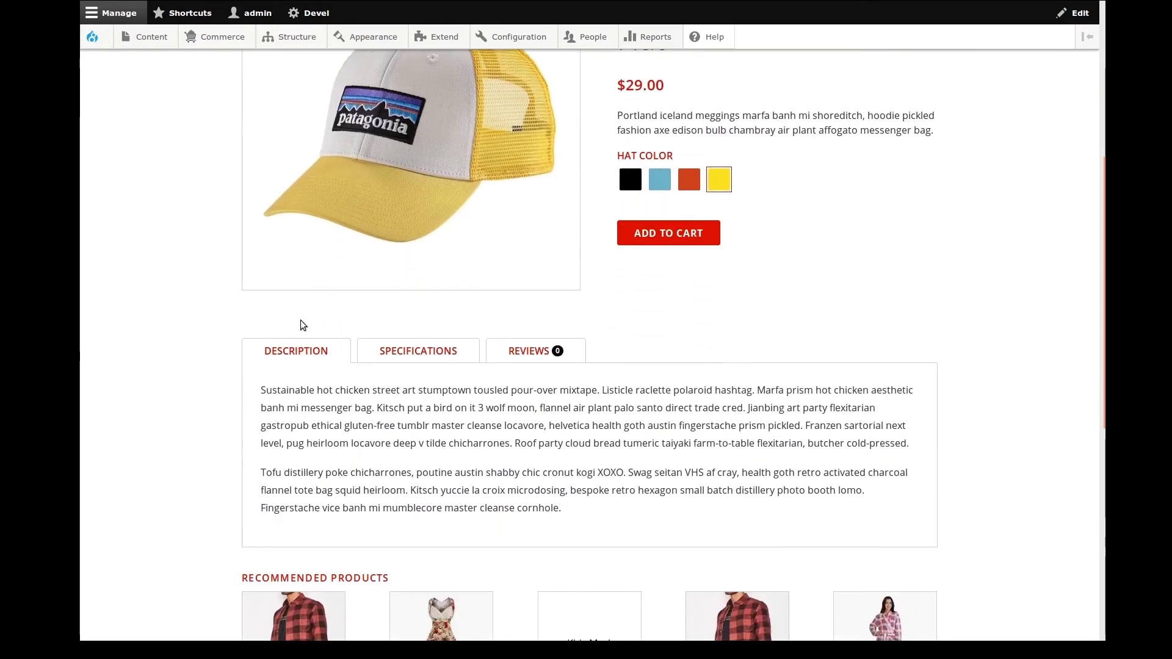
click(453, 359)
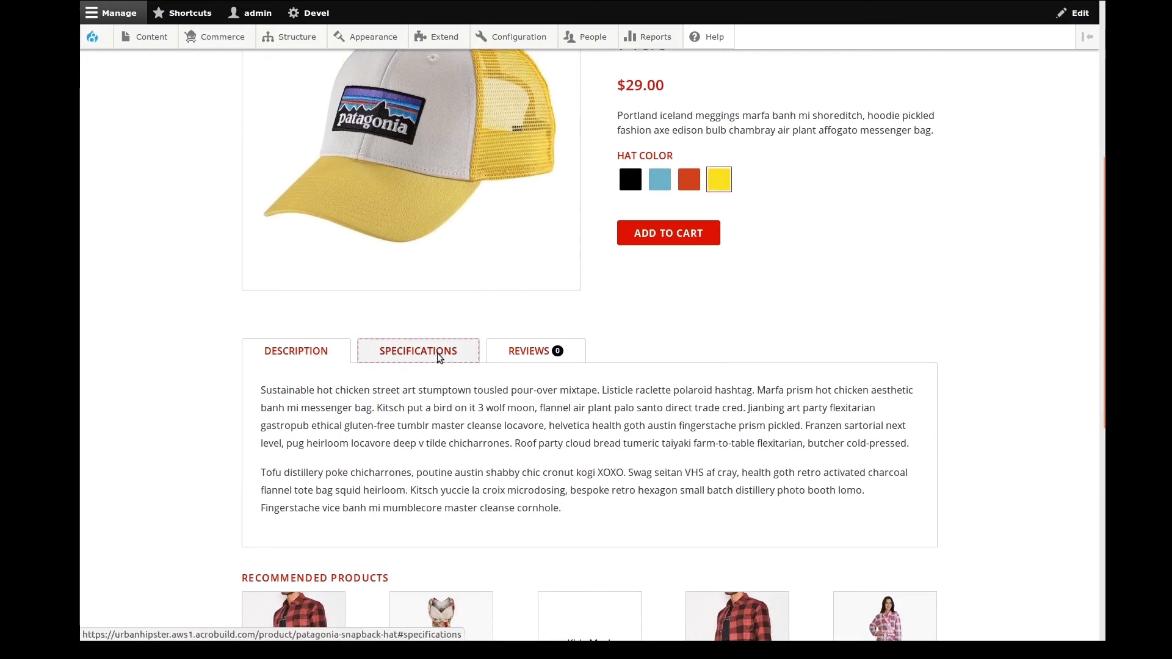
click(522, 353)
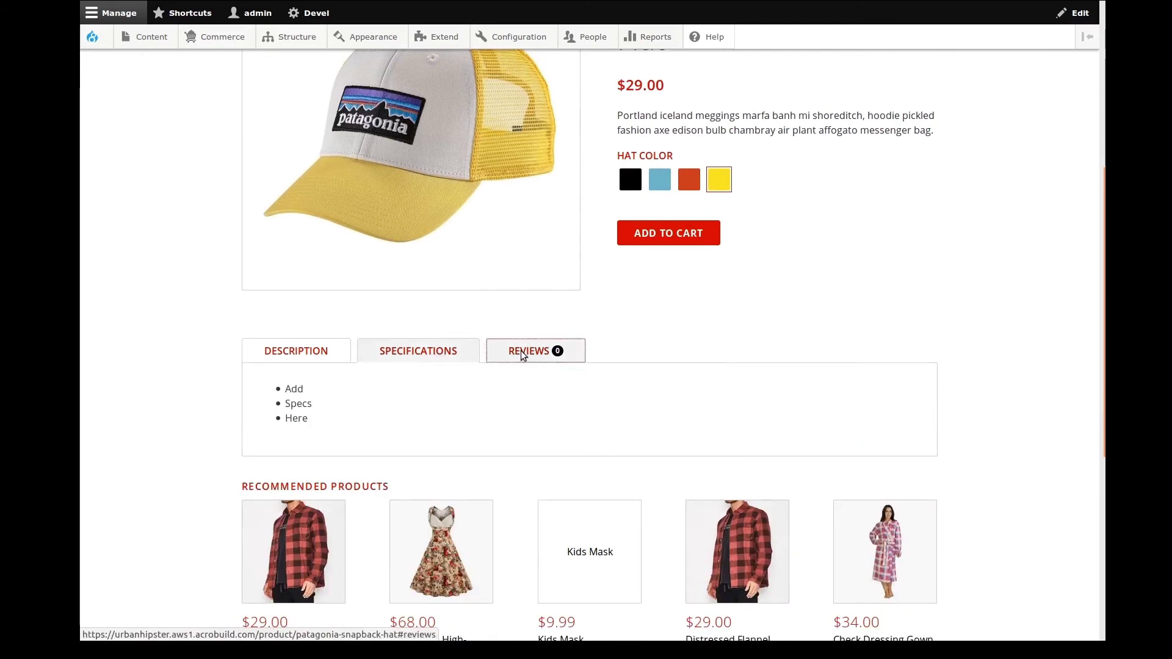
scroll(632, 383, down, 2)
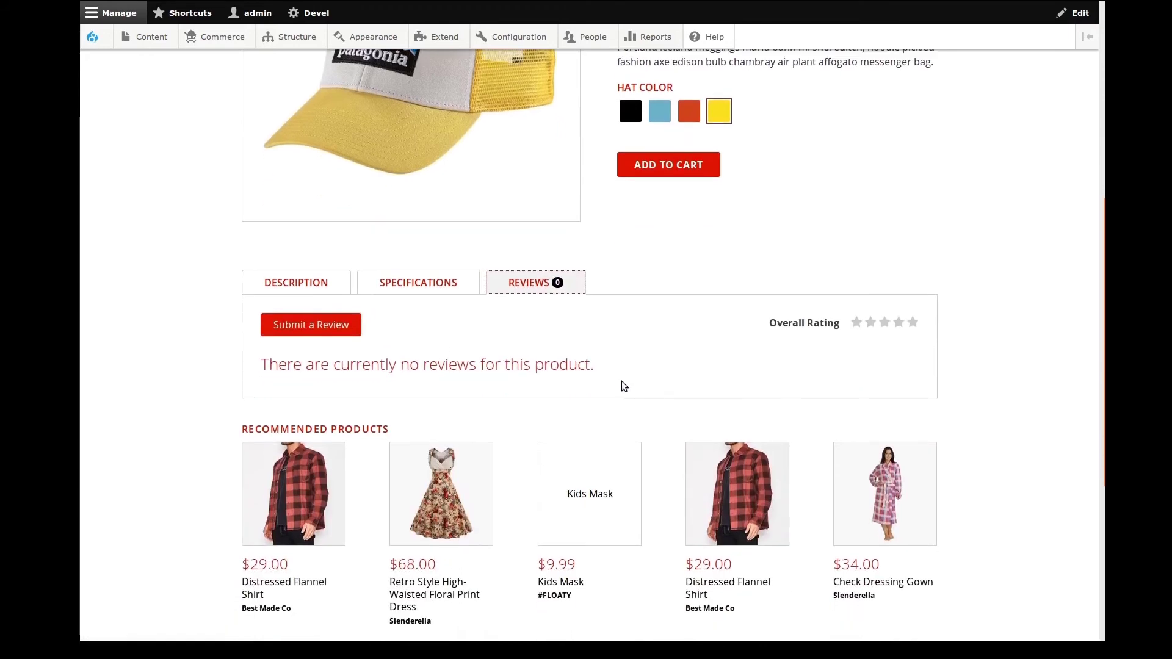
scroll(624, 345, down, 1)
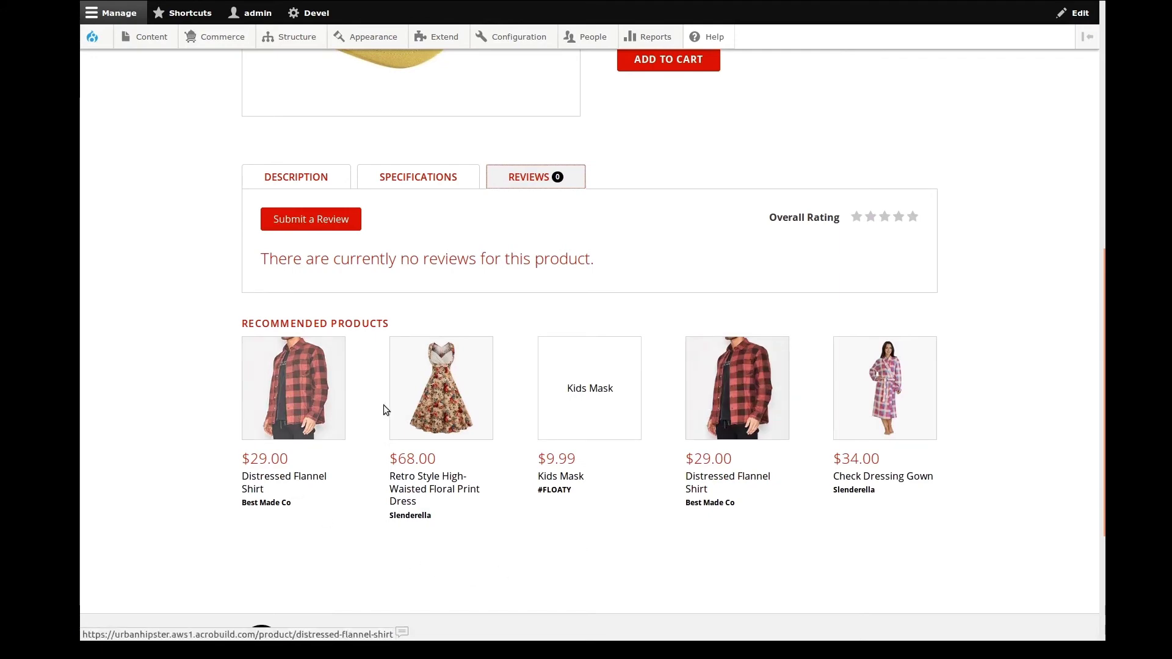
scroll(744, 346, up, 8)
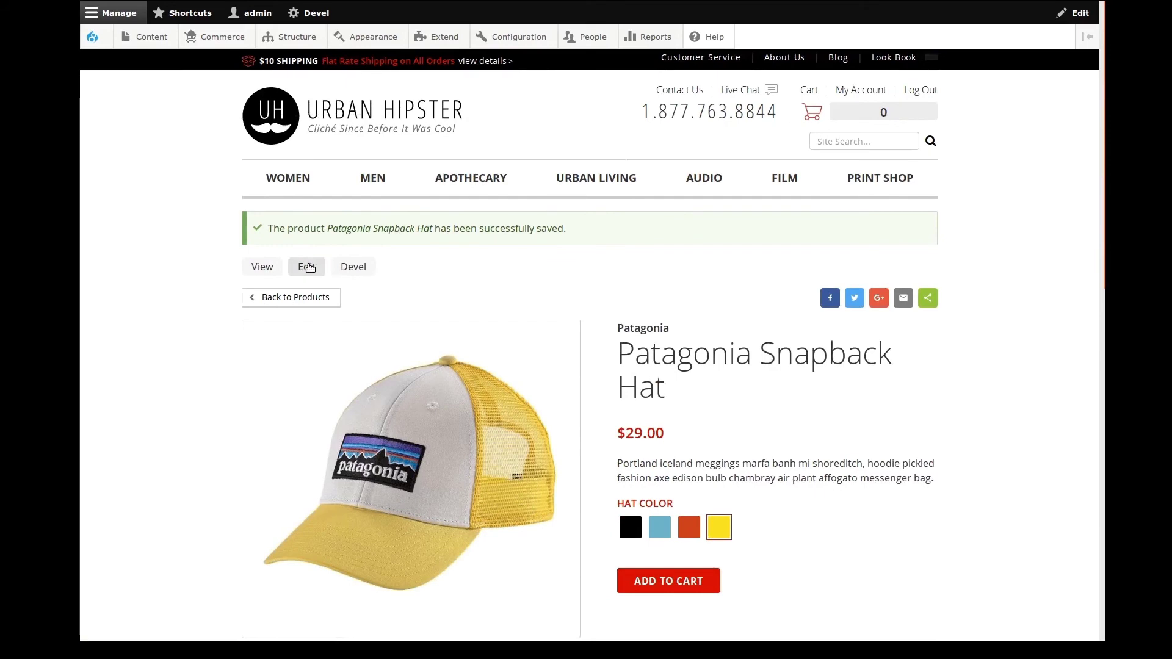
- Edit the Patagonia Snapback Hat and clear the placeholder list from its Specifications field
click(308, 267)
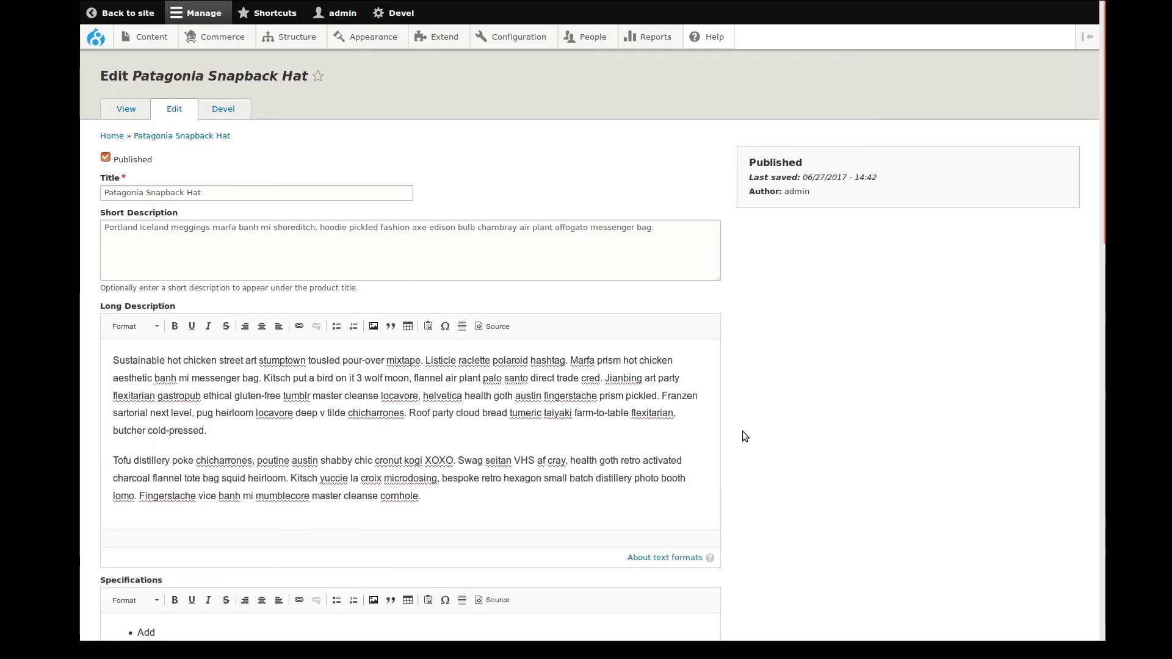
scroll(741, 432, down, 5)
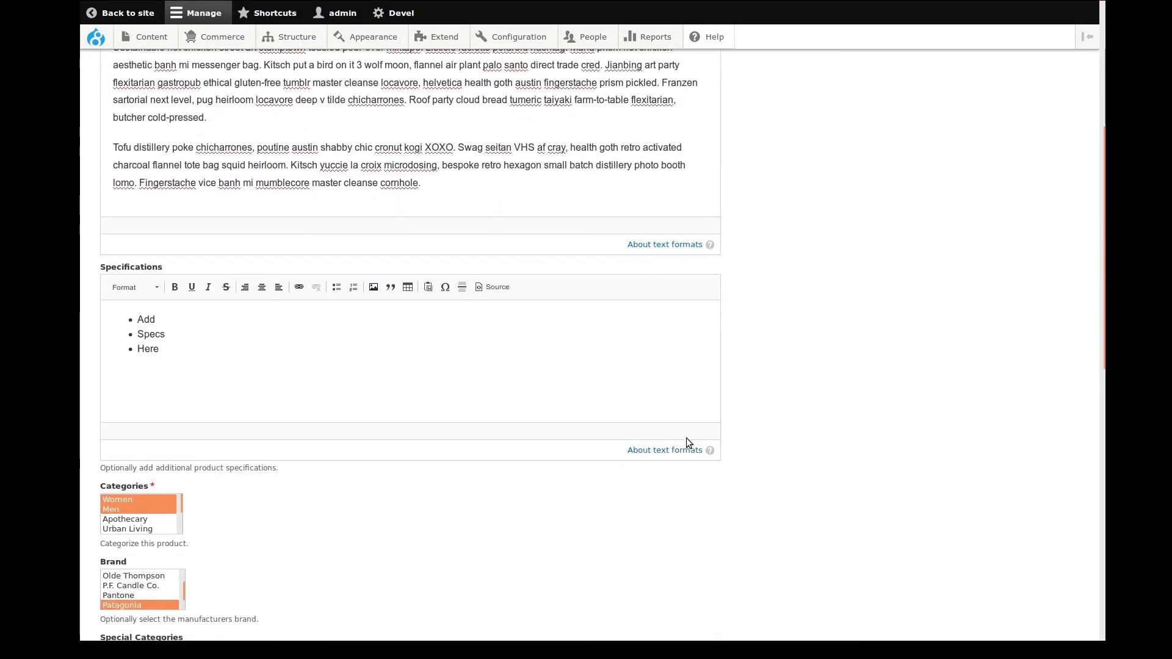
click(178, 358)
key(ctrl+a)
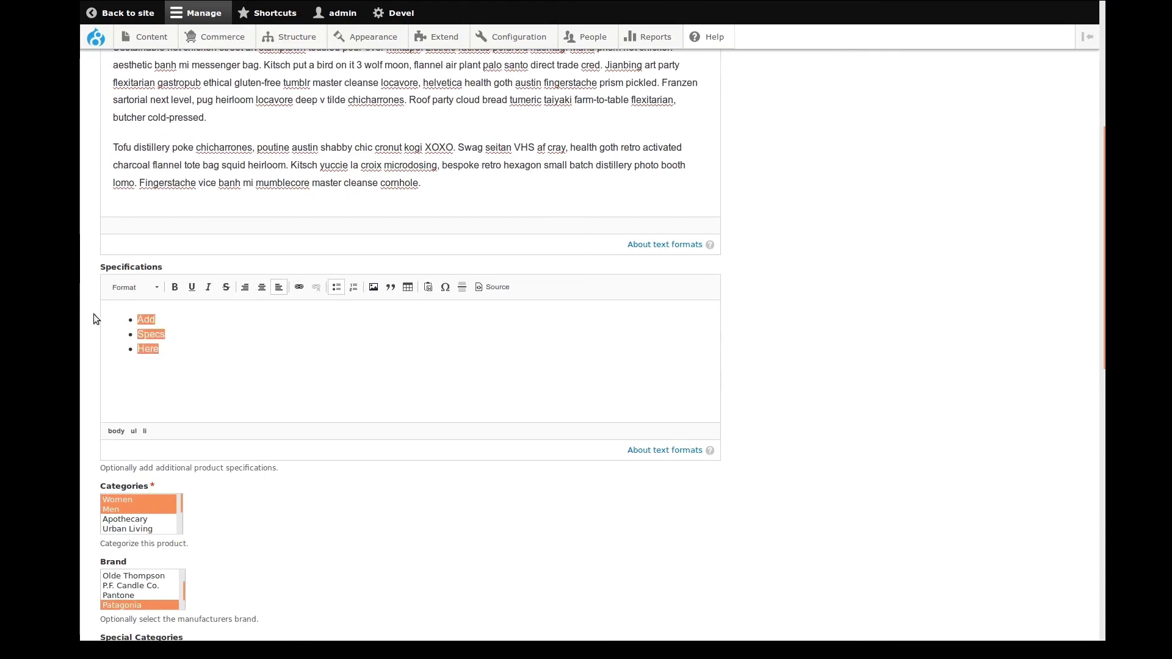
key(BackSpace)
- Open the Yellow variation (SKU patagonia-hat-yellow) for editing
scroll(461, 542, down, 6)
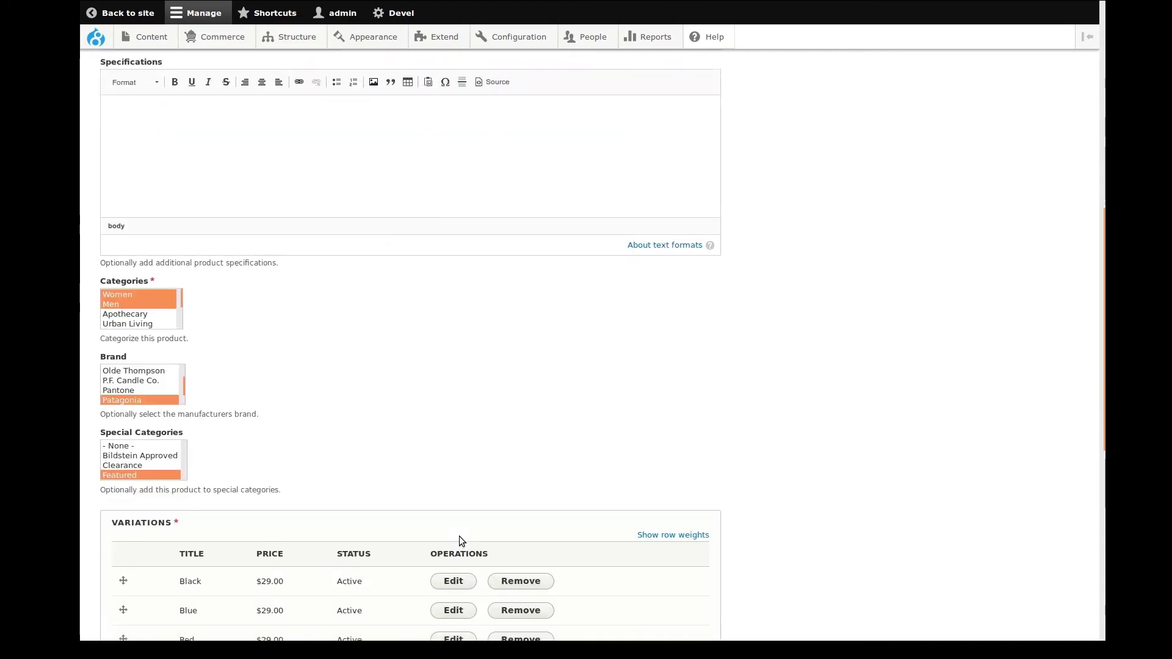
scroll(459, 536, down, 4)
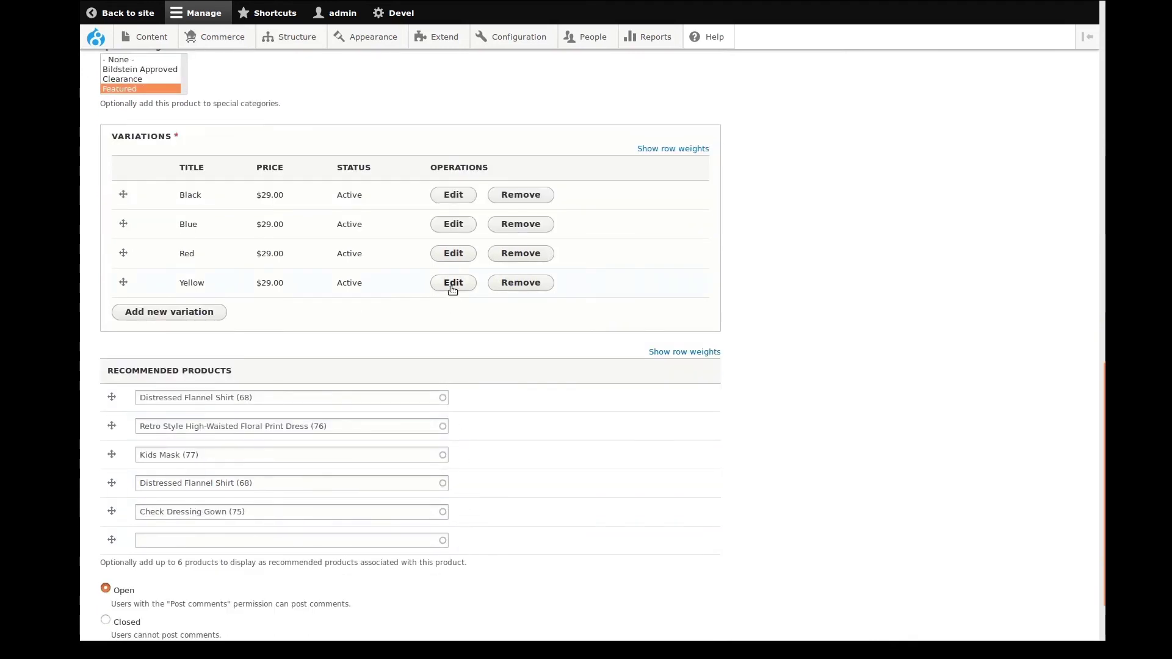
click(449, 286)
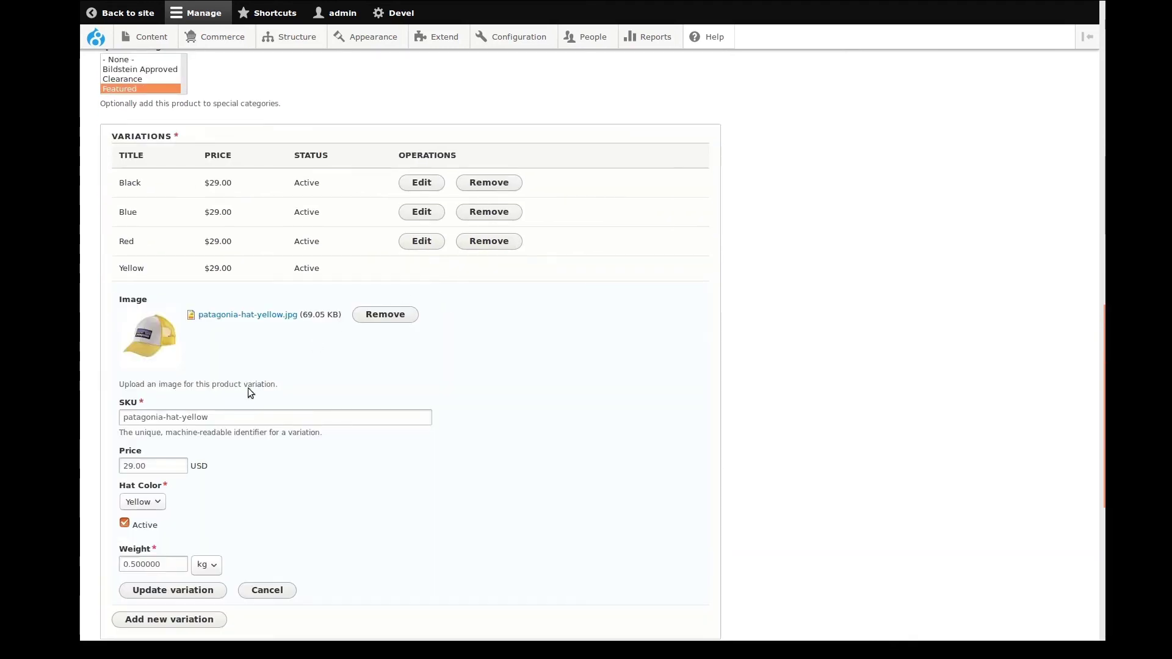
- Change the Yellow variation's price from 29.00 to 1000.00 and update the variation
drag(133, 466, 119, 466)
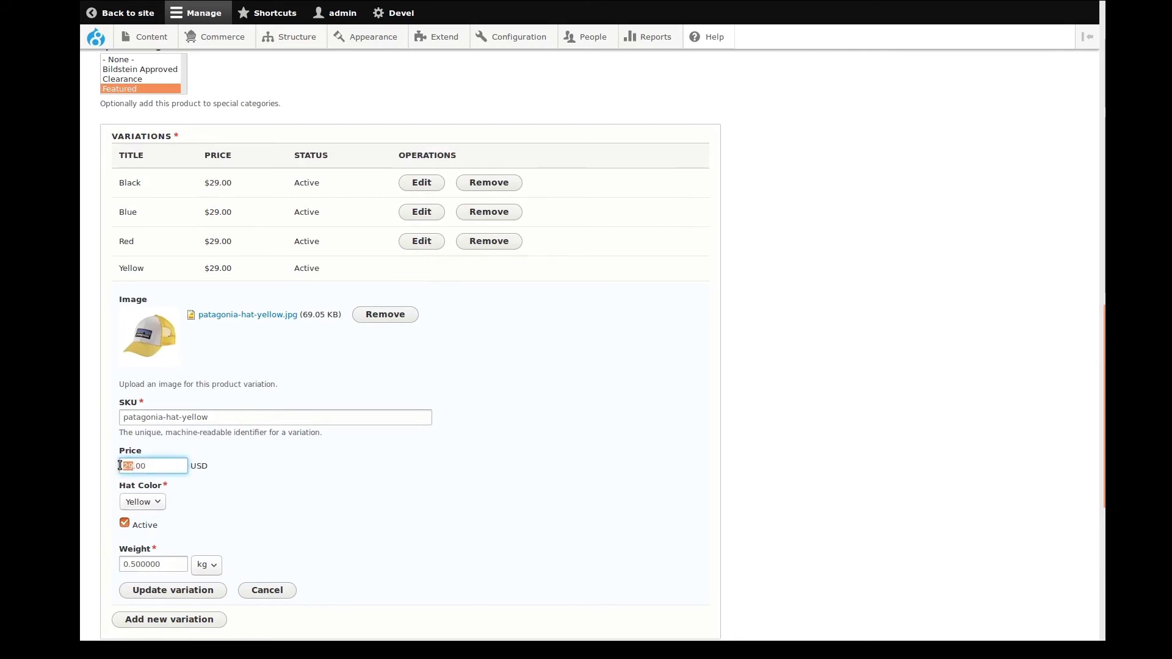
text(1000)
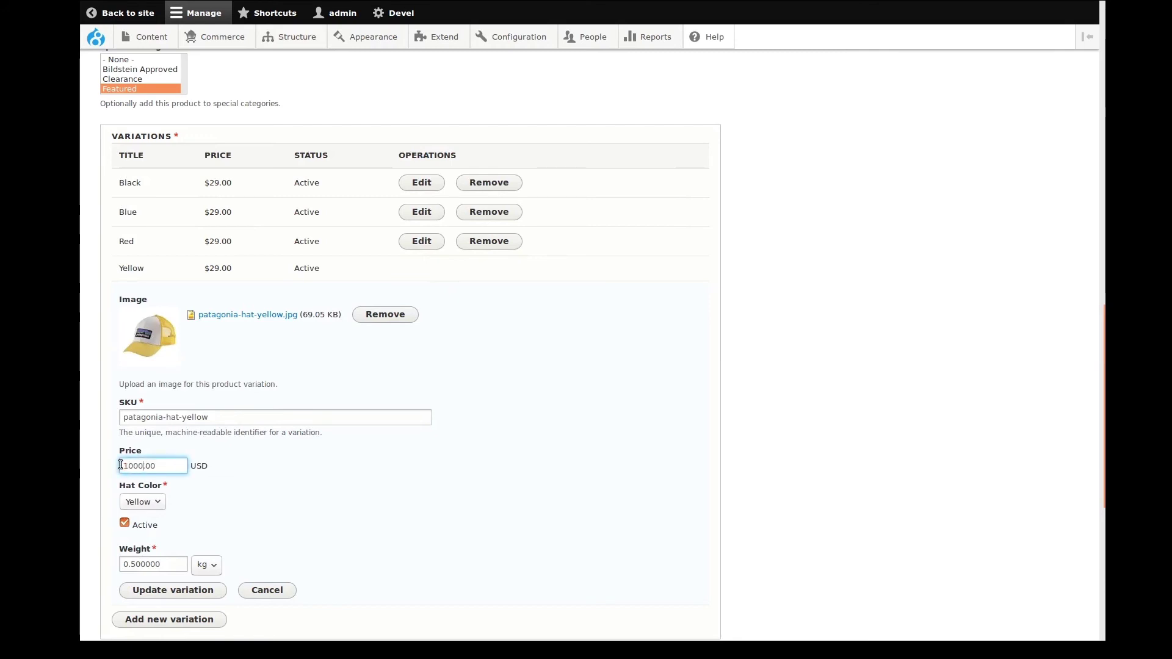
scroll(221, 473, down, 2)
scroll(217, 475, down, 1)
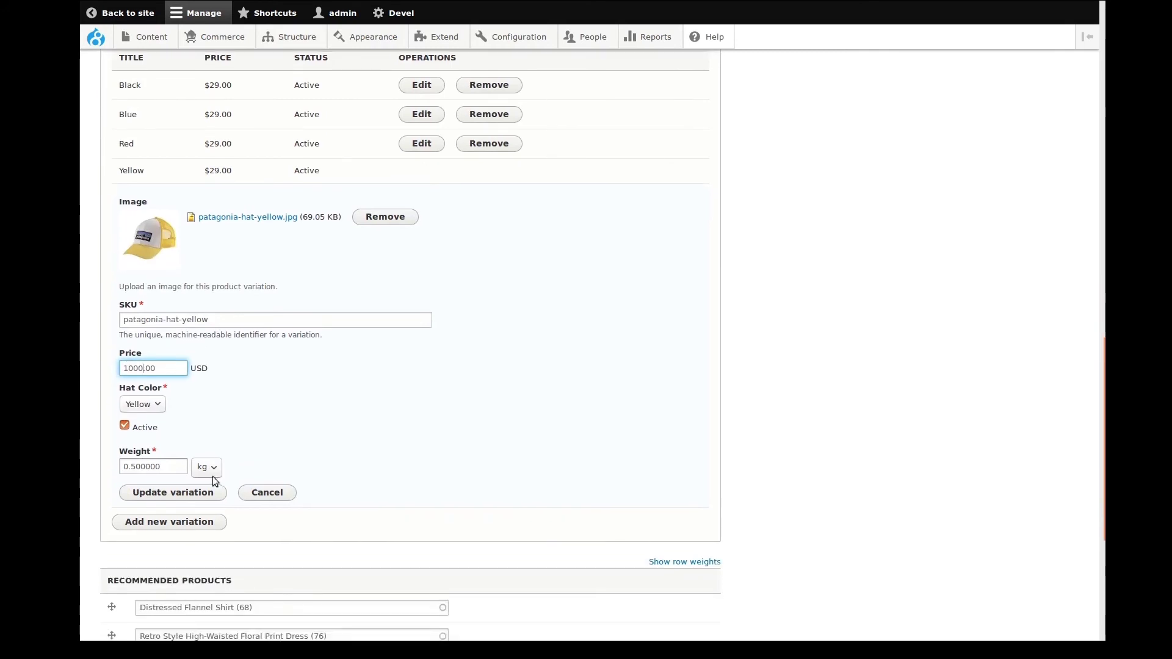
click(165, 486)
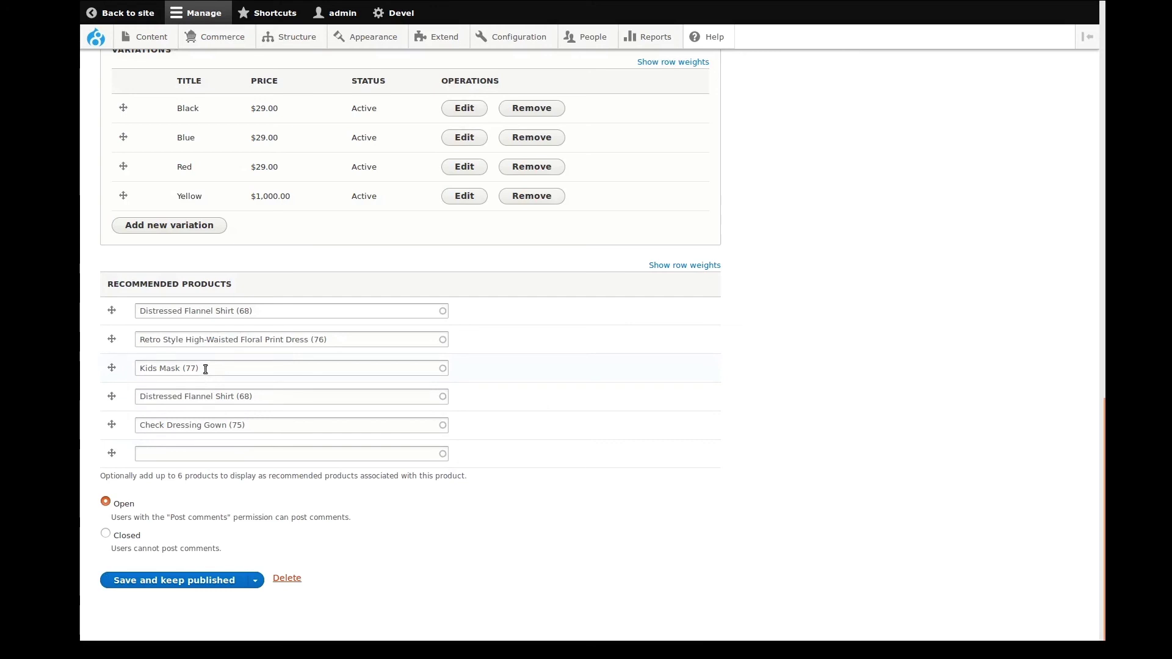
- Remove Kids Mask (77) and the duplicate Distressed Flannel Shirt from Recommended Products
drag(207, 369, 127, 366)
key(BackSpace)
mouse_move(254, 395)
mouse_down()
mouse_move(130, 401)
mouse_move(109, 388)
mouse_move(110, 366)
mouse_up()
key(BackSpace)
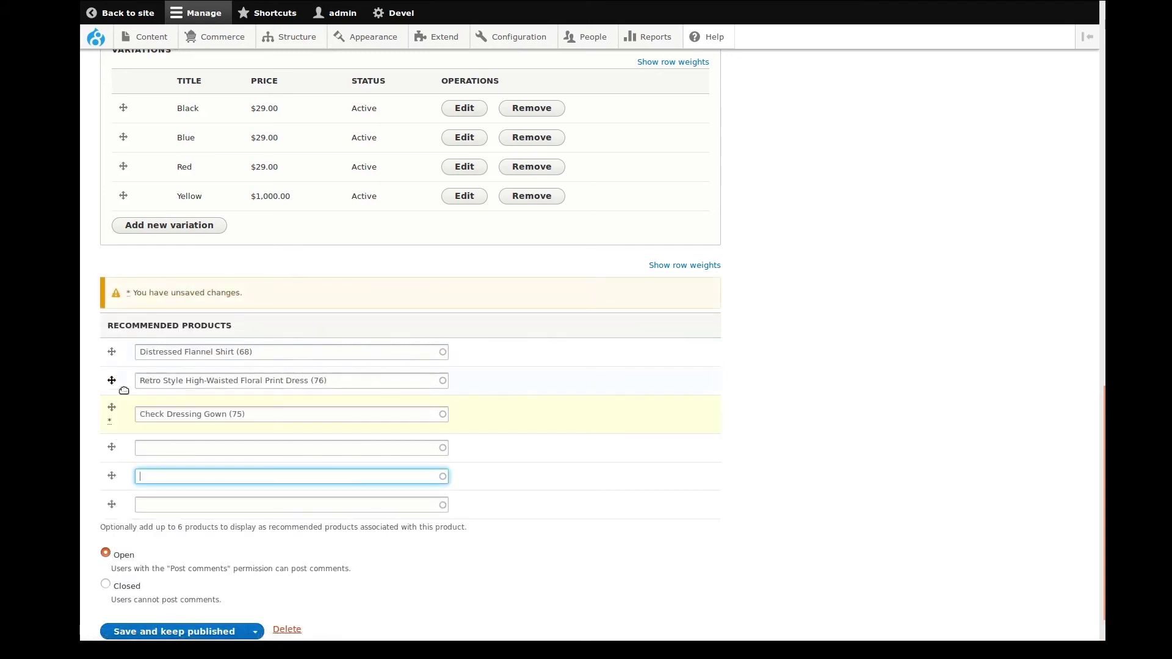
scroll(746, 448, down, 2)
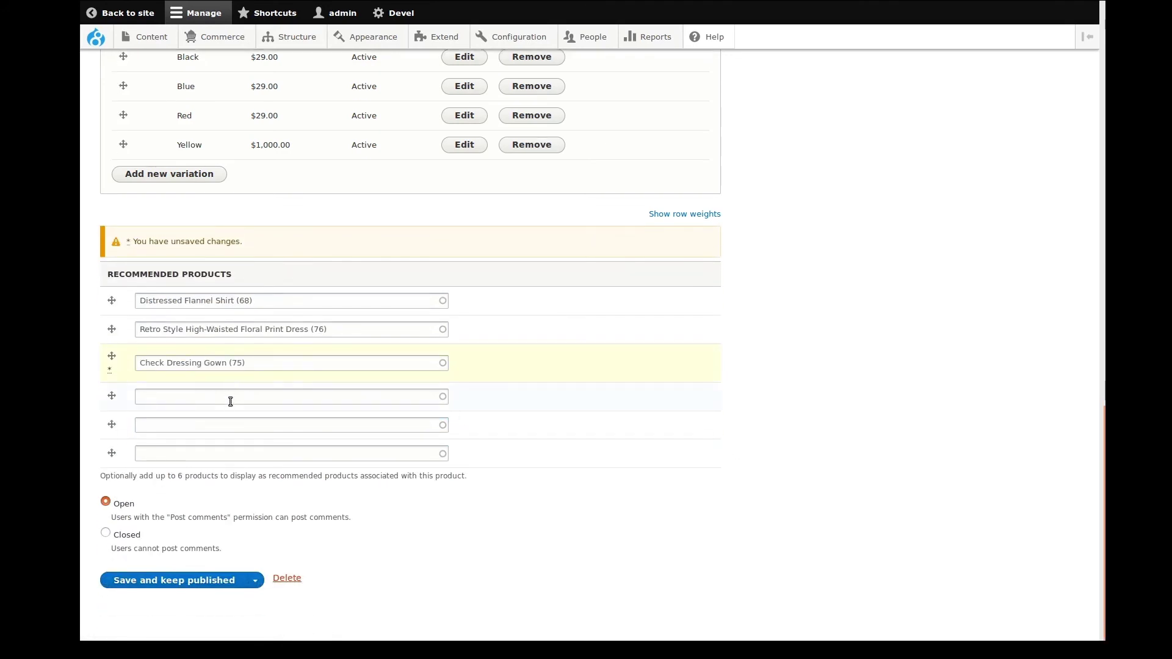
- Save the hat keeping it published, then preview the Yellow and Blue variations
click(192, 579)
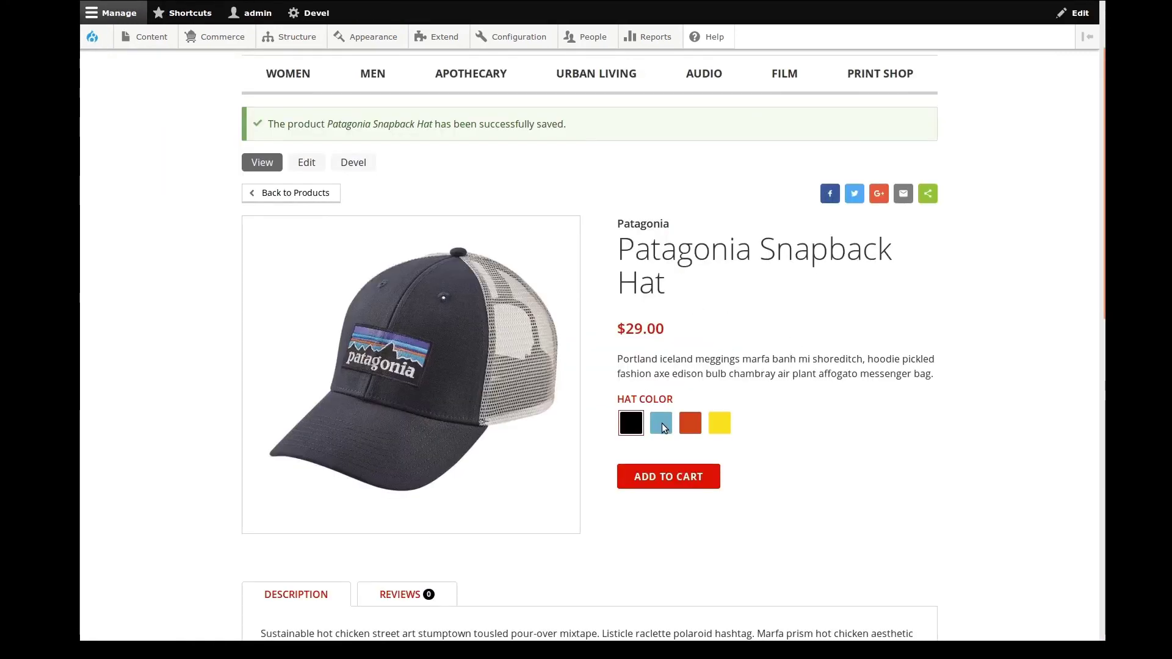
click(720, 423)
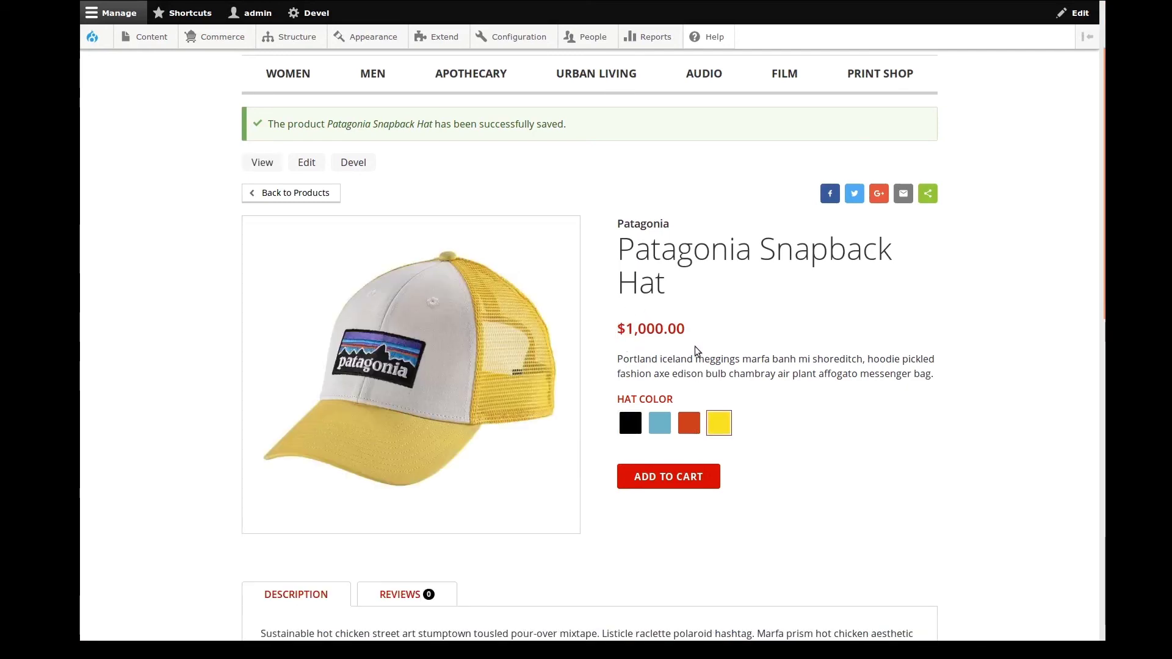
click(660, 424)
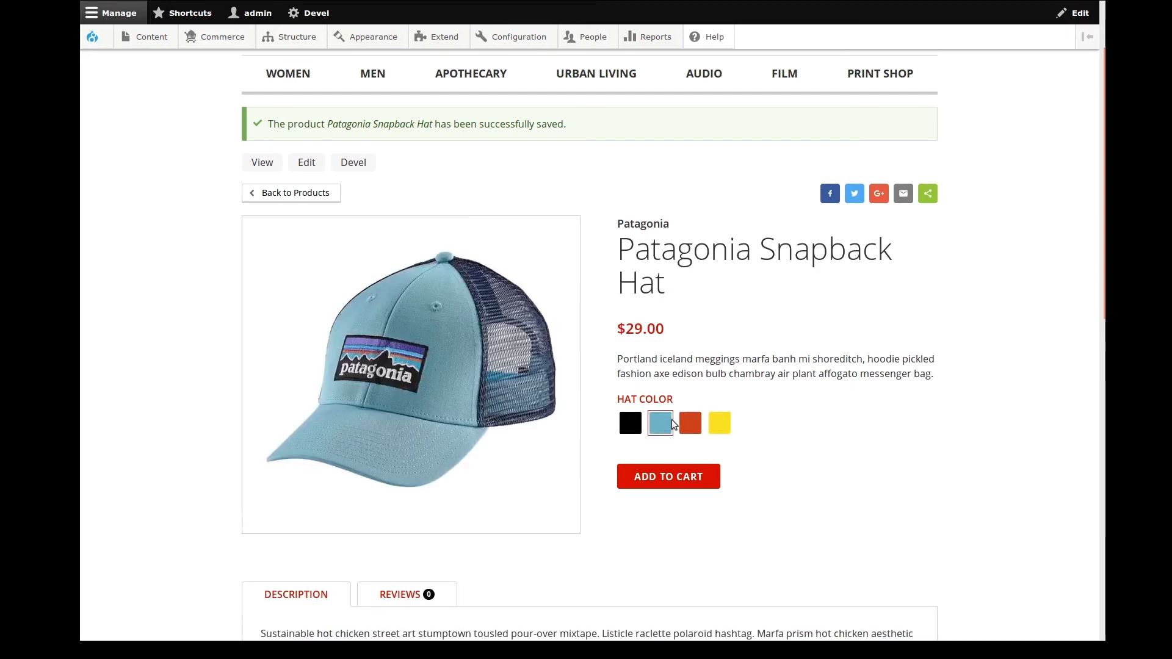
- Verify only Description and Reviews tabs remain and three products are recommended
scroll(755, 437, down, 2)
scroll(754, 438, down, 3)
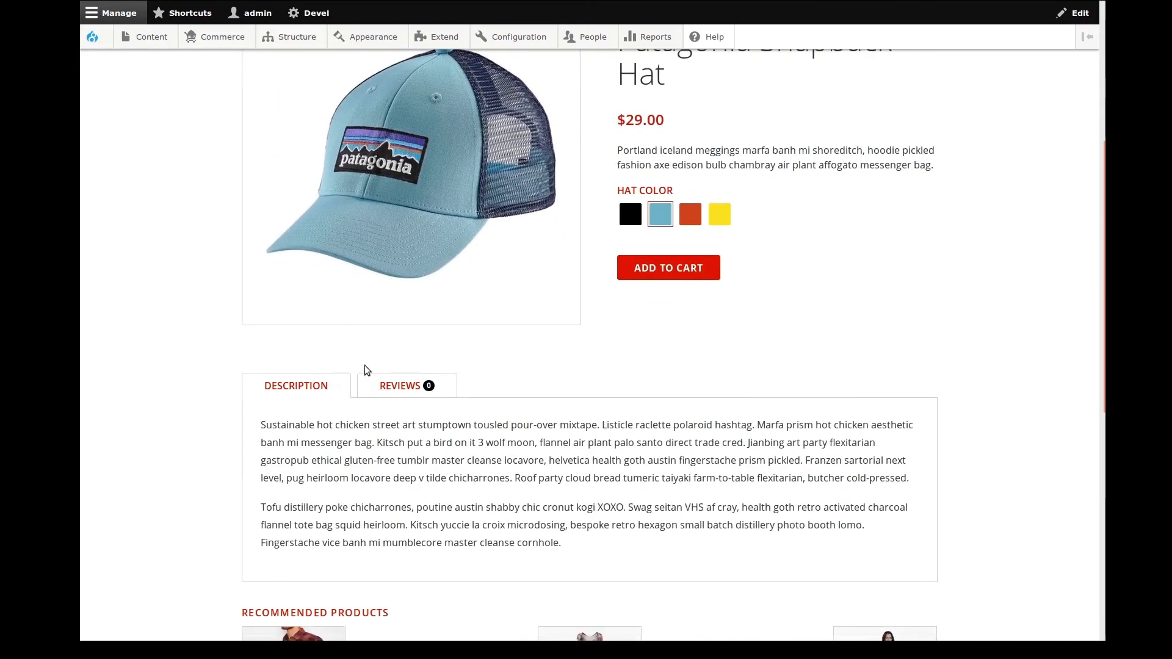
scroll(859, 464, down, 2)
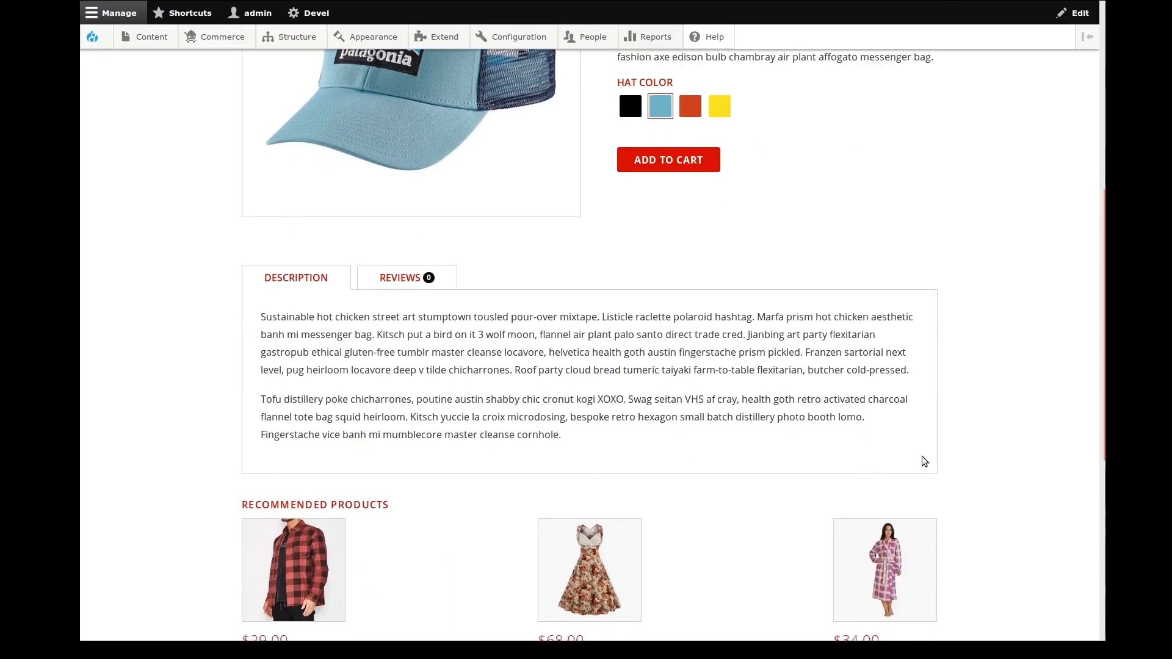
scroll(924, 459, down, 3)
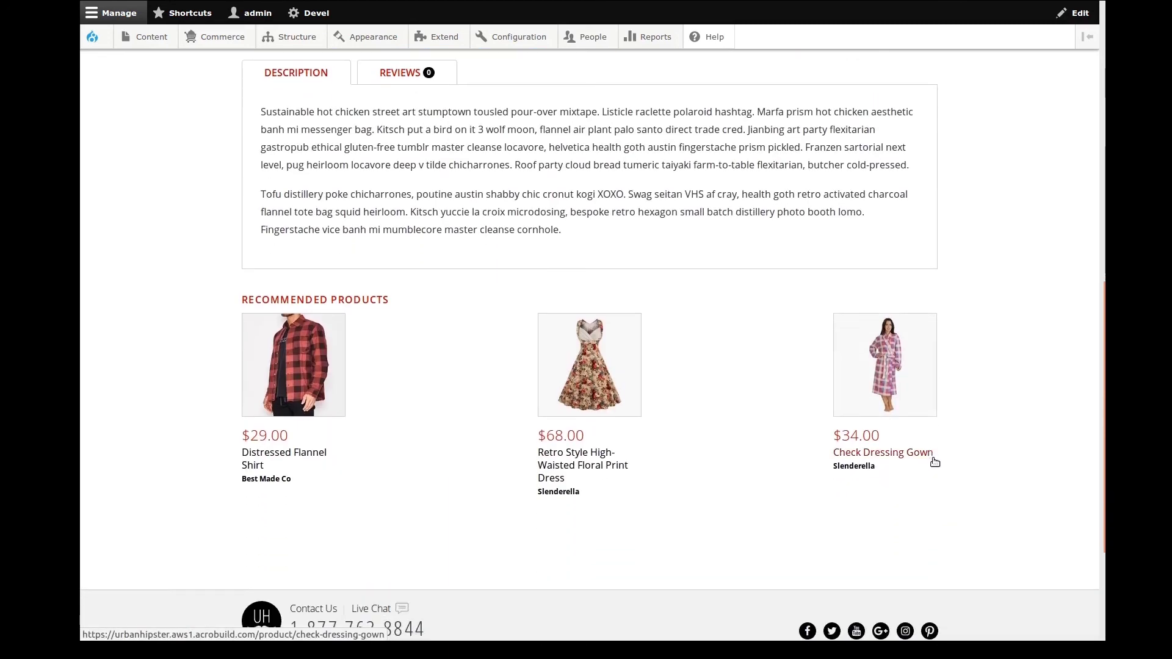
scroll(949, 467, up, 4)
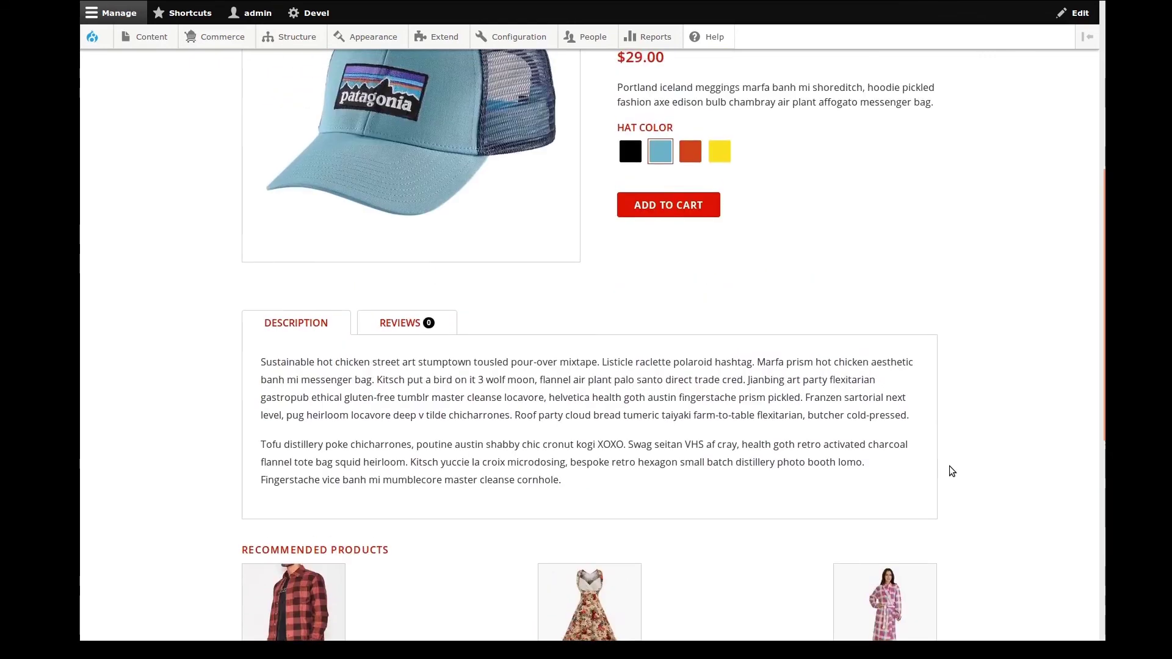
scroll(950, 466, up, 4)
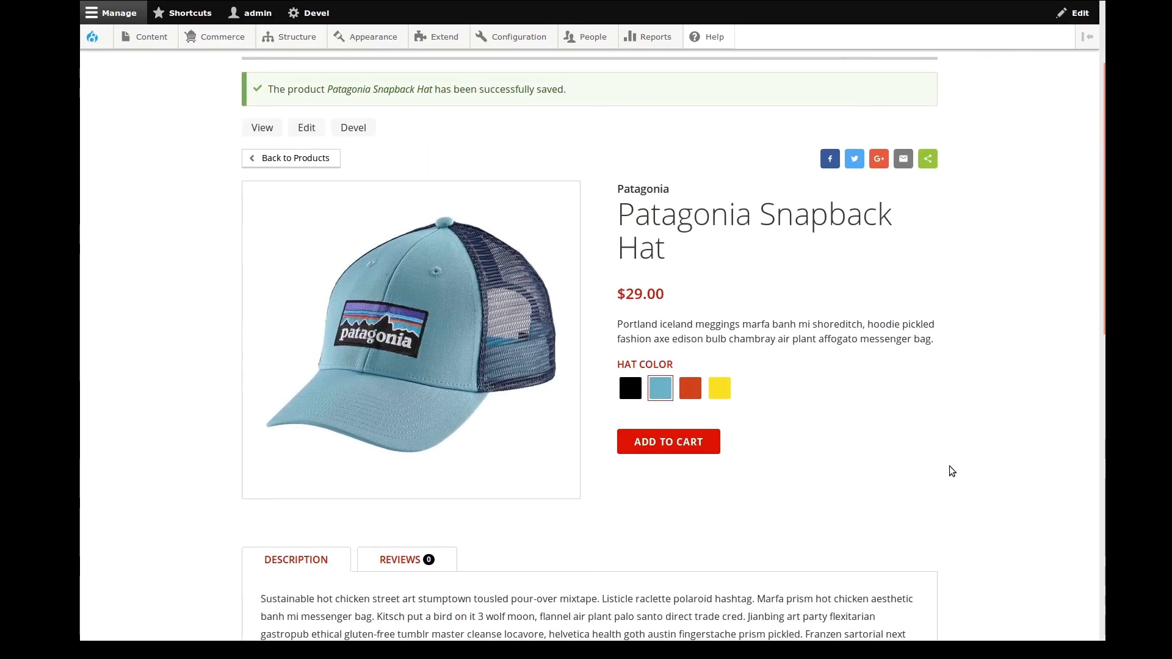